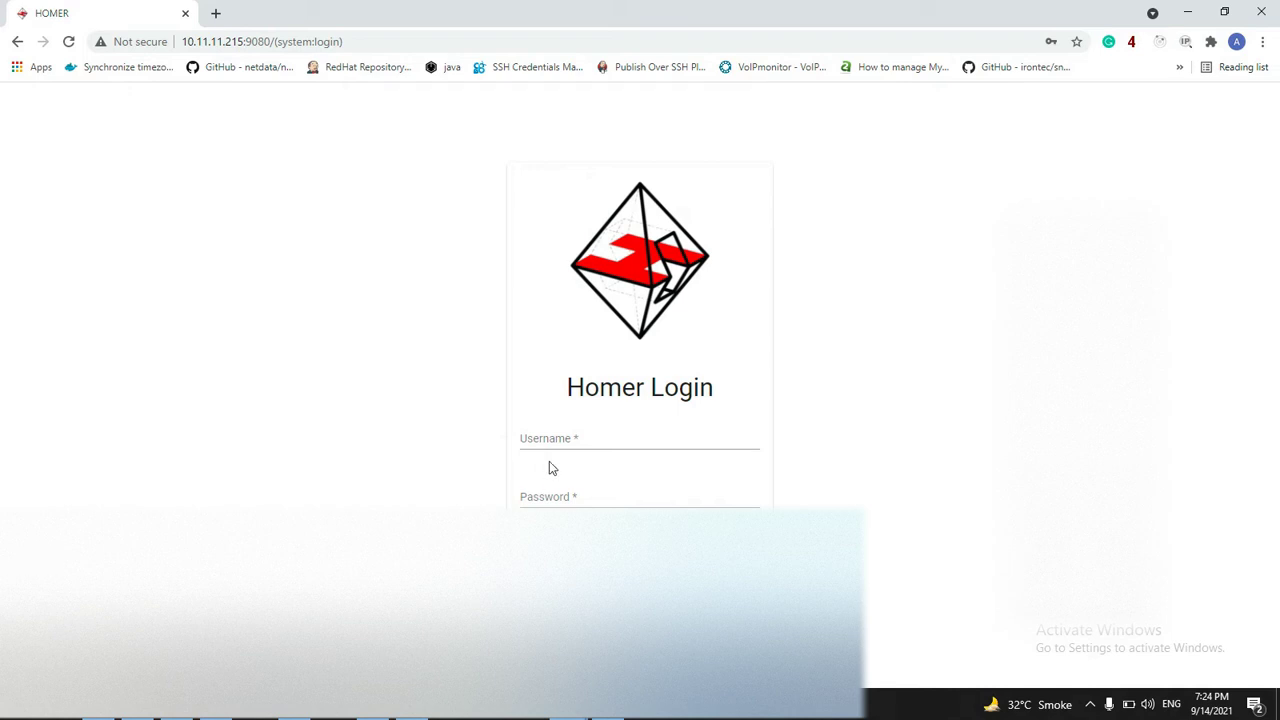
Sign in to Homer by filling the username and password fields with the saved credentials
left_click(577, 440)
key("Down")
key("Return")
key("Return")
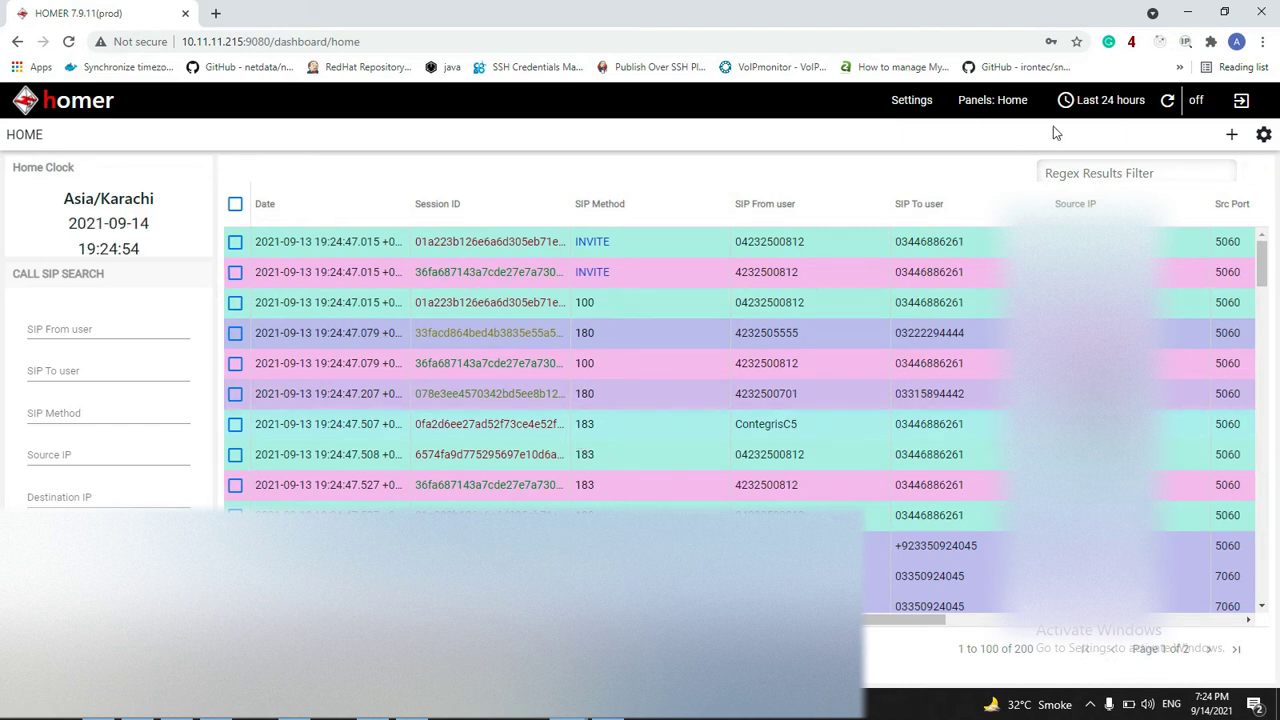
Limit the call search results to the last 15 minutes and open the call flow of the first listed session
left_click(1108, 106)
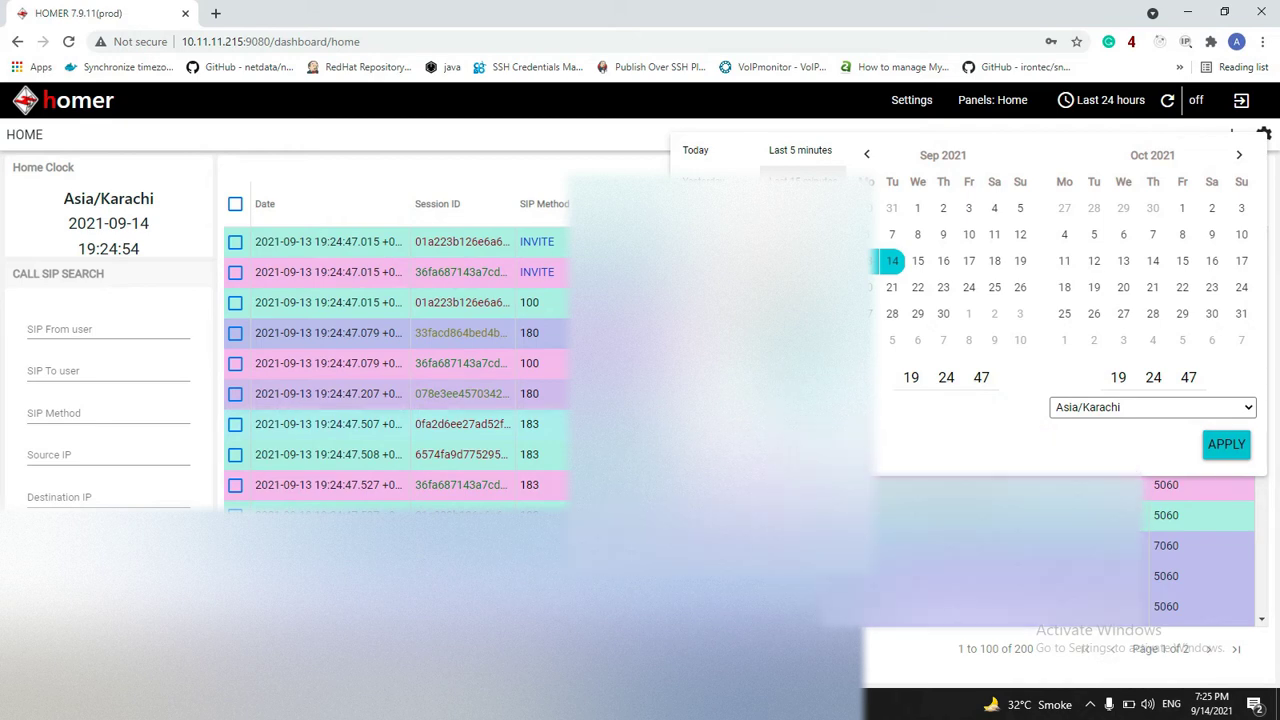
left_click(795, 181)
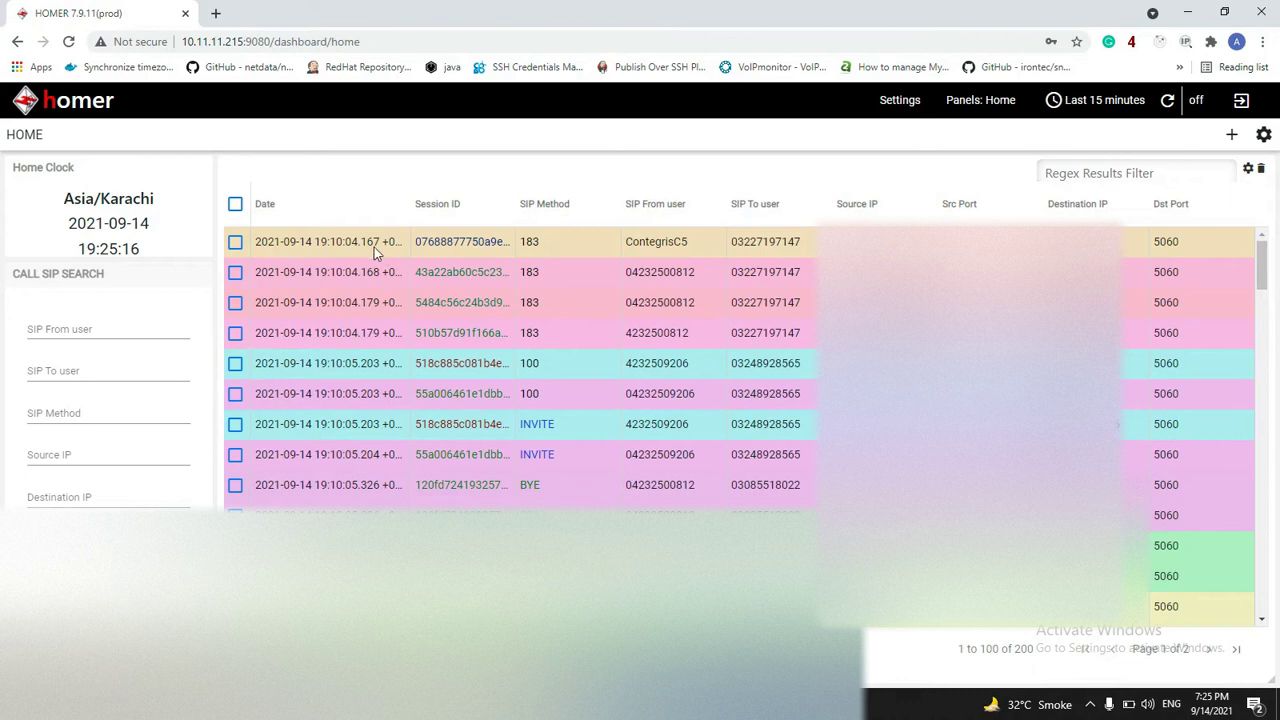
left_click(444, 249)
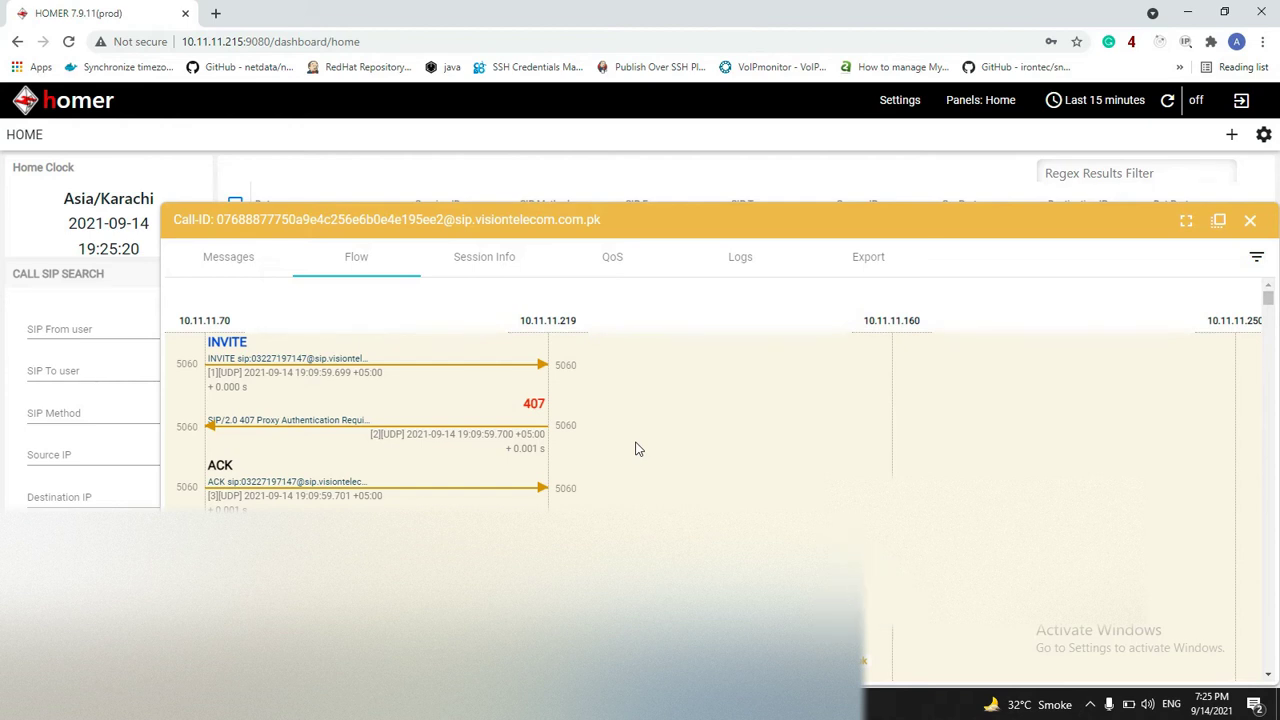
Reposition the call flow window higher over the dashboard and widen it to fit all four host columns
scroll(635, 447, "down", 2)
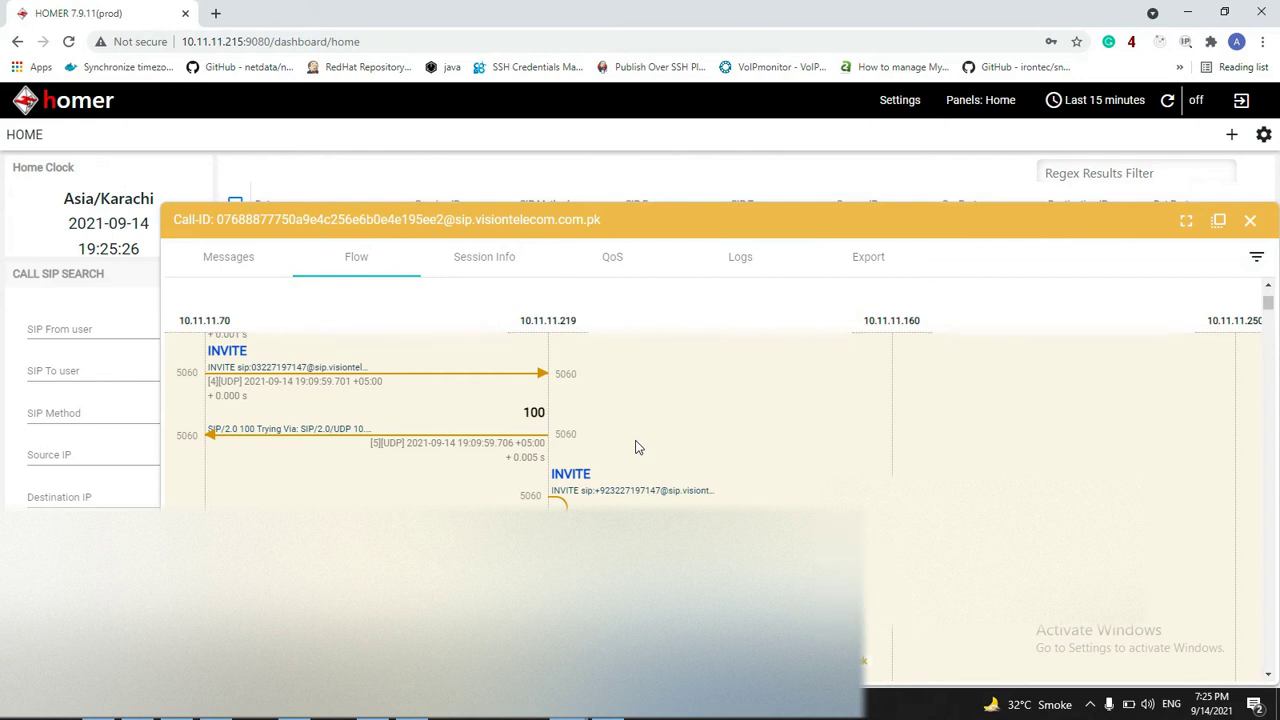
scroll(635, 447, "up", 2)
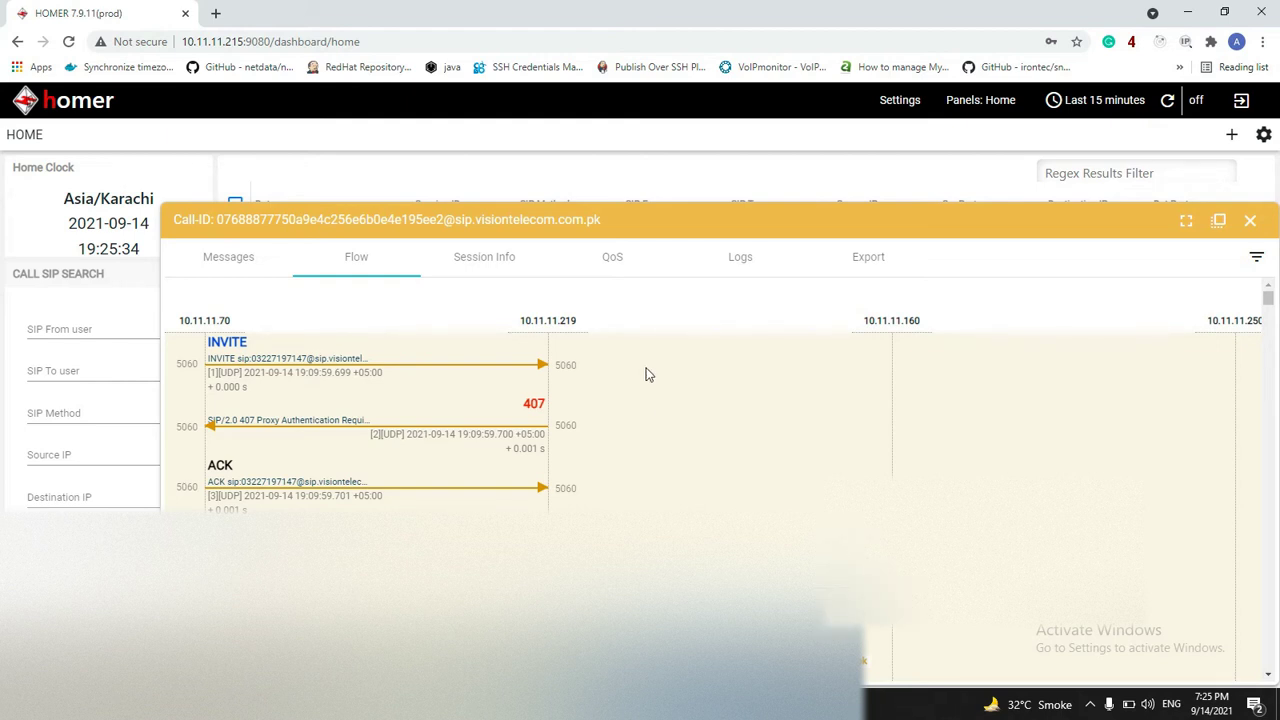
left_click_drag(729, 223, 643, 112)
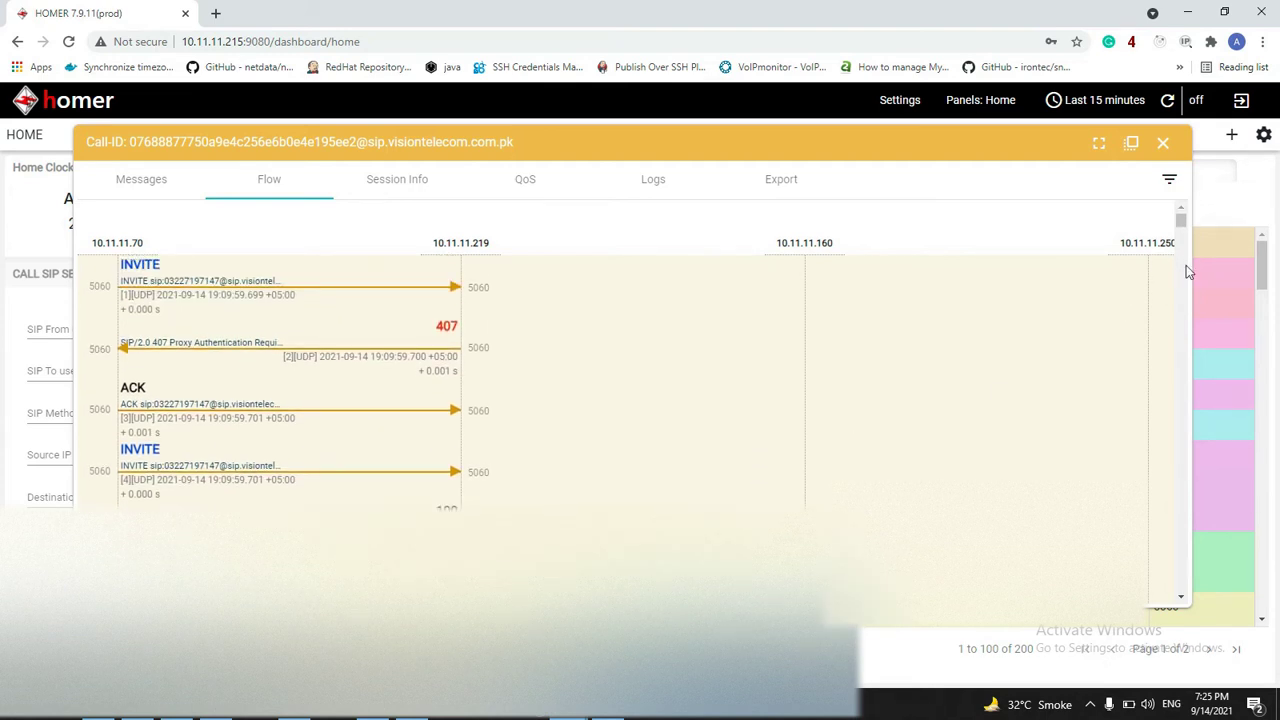
left_click_drag(1190, 275, 1270, 278)
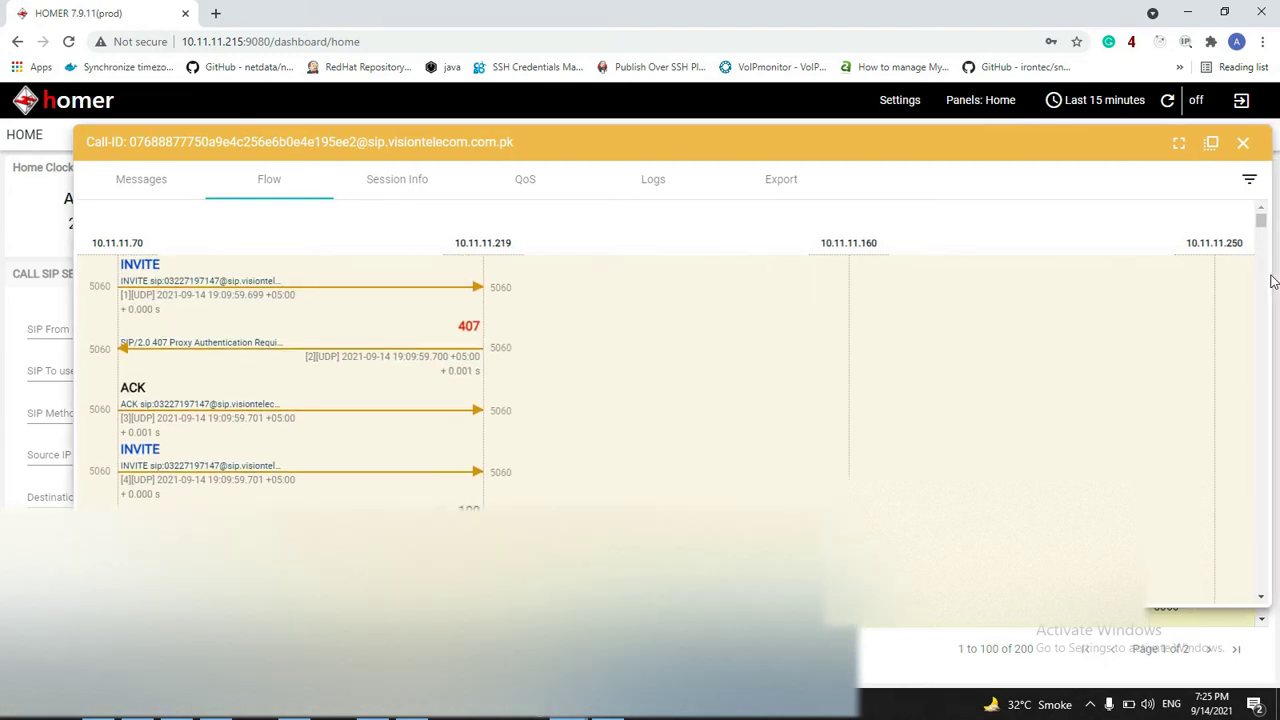
Skim the call's message sequence from the first INVITE through the 200 OK exchanges, returning to the start
scroll(560, 437, "down", 3)
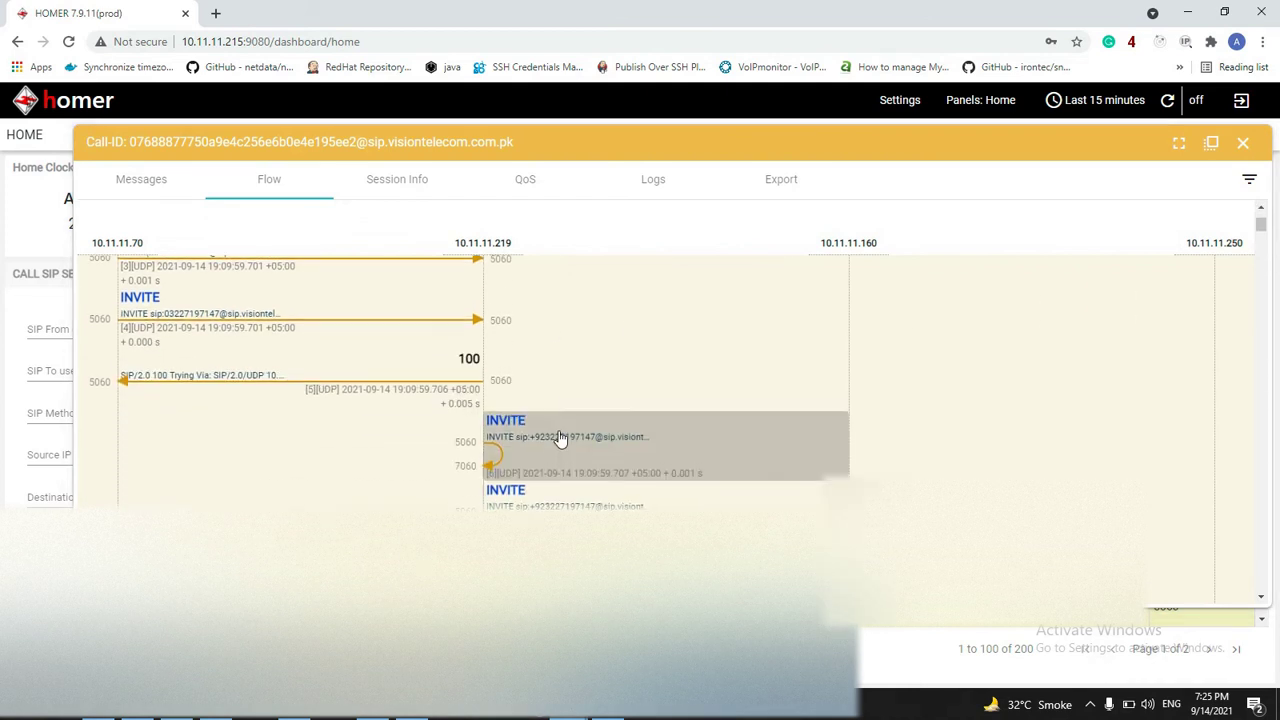
scroll(560, 437, "down", 10)
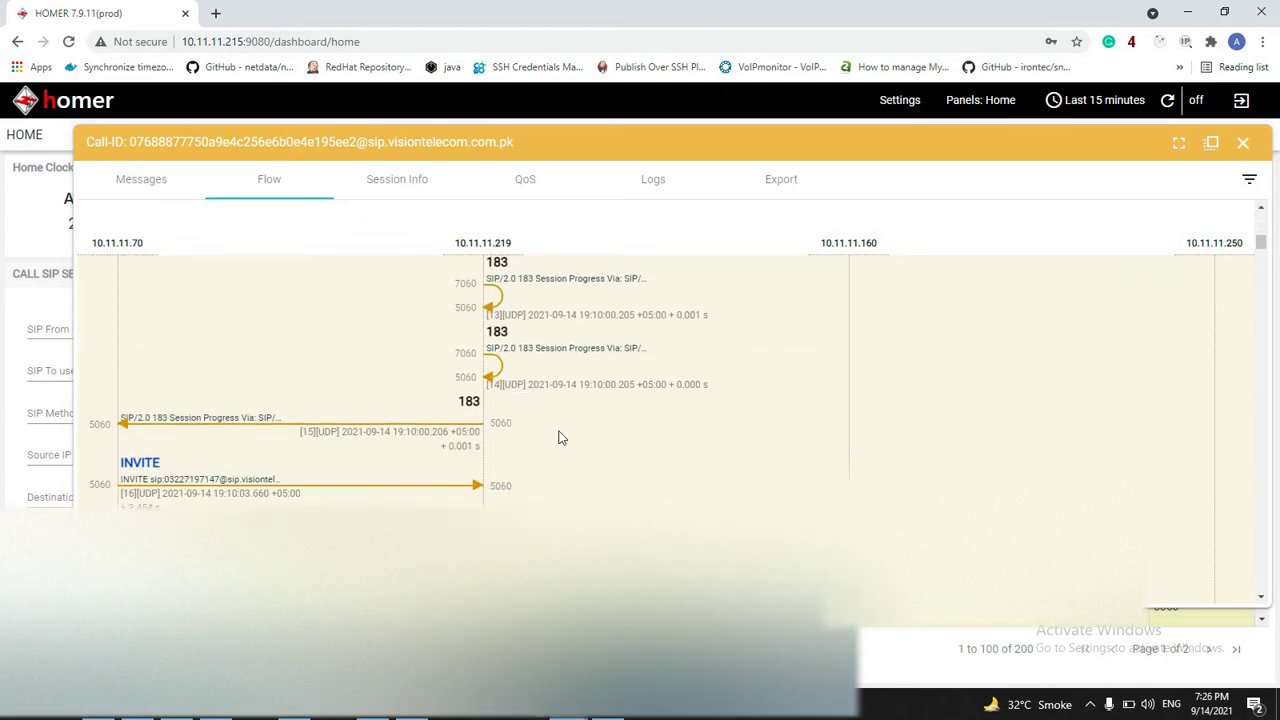
scroll(560, 437, "down", 10)
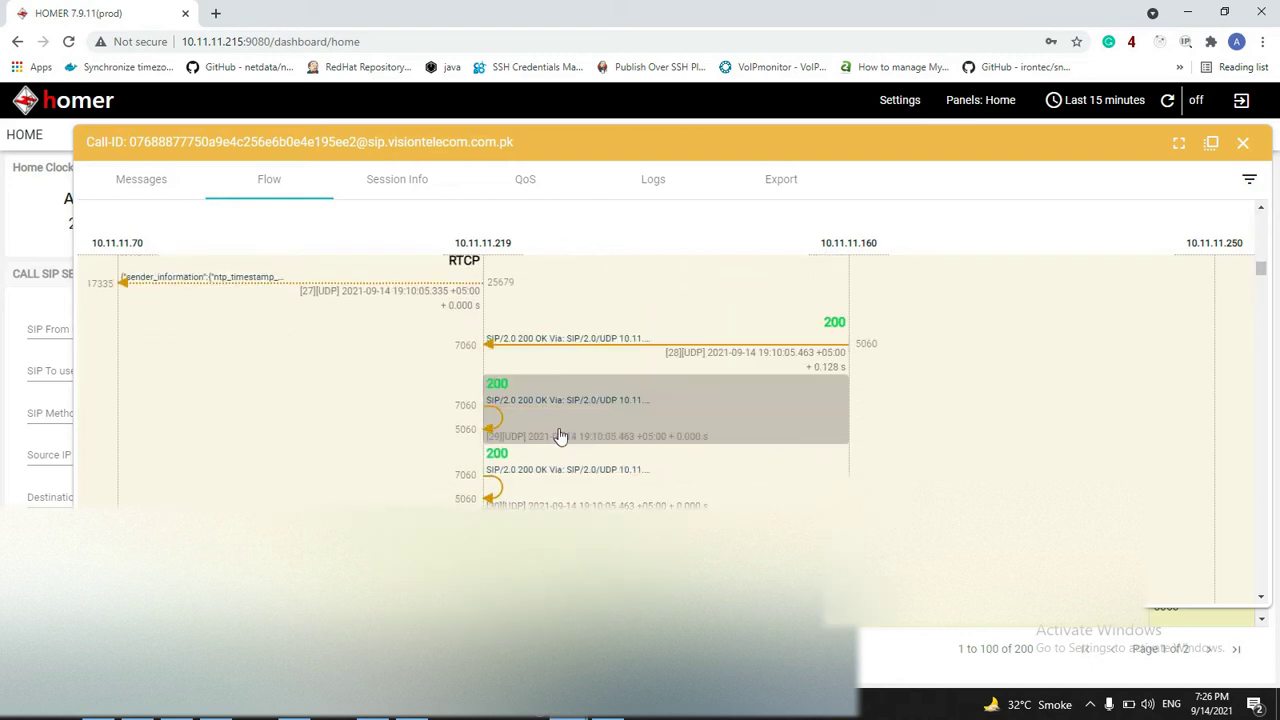
scroll(560, 437, "down", 10)
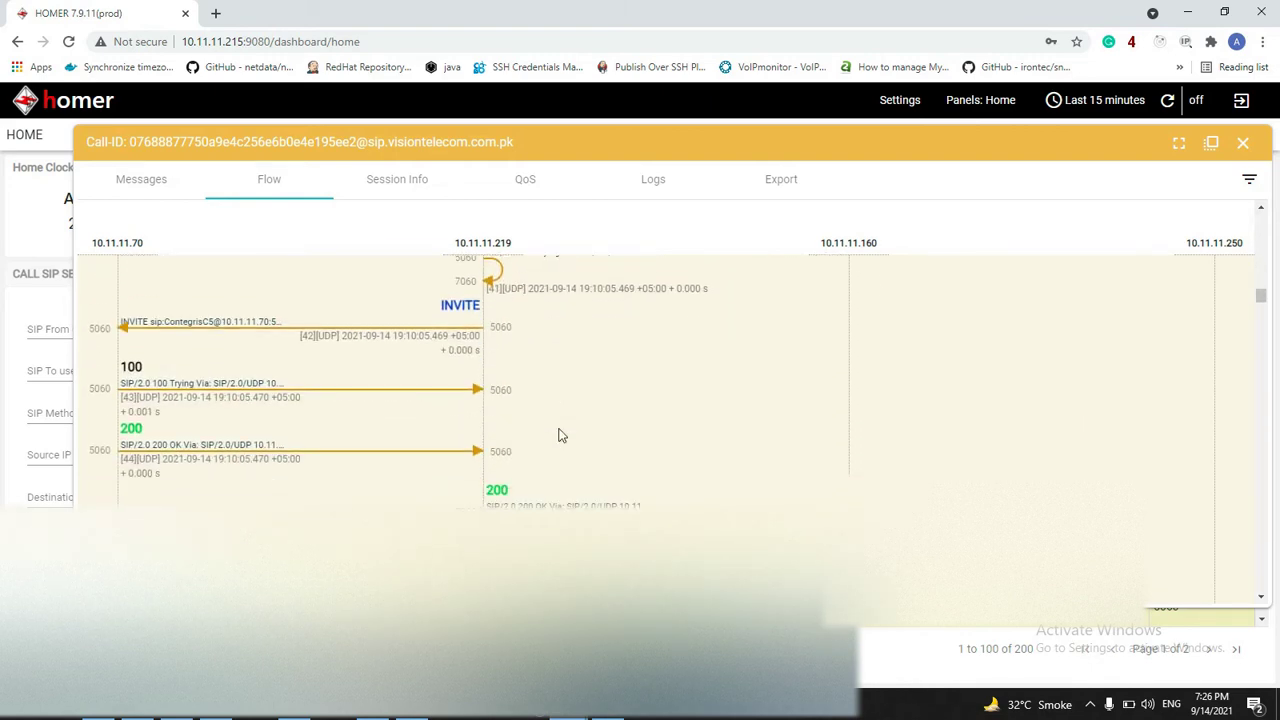
scroll(560, 437, "up", 20)
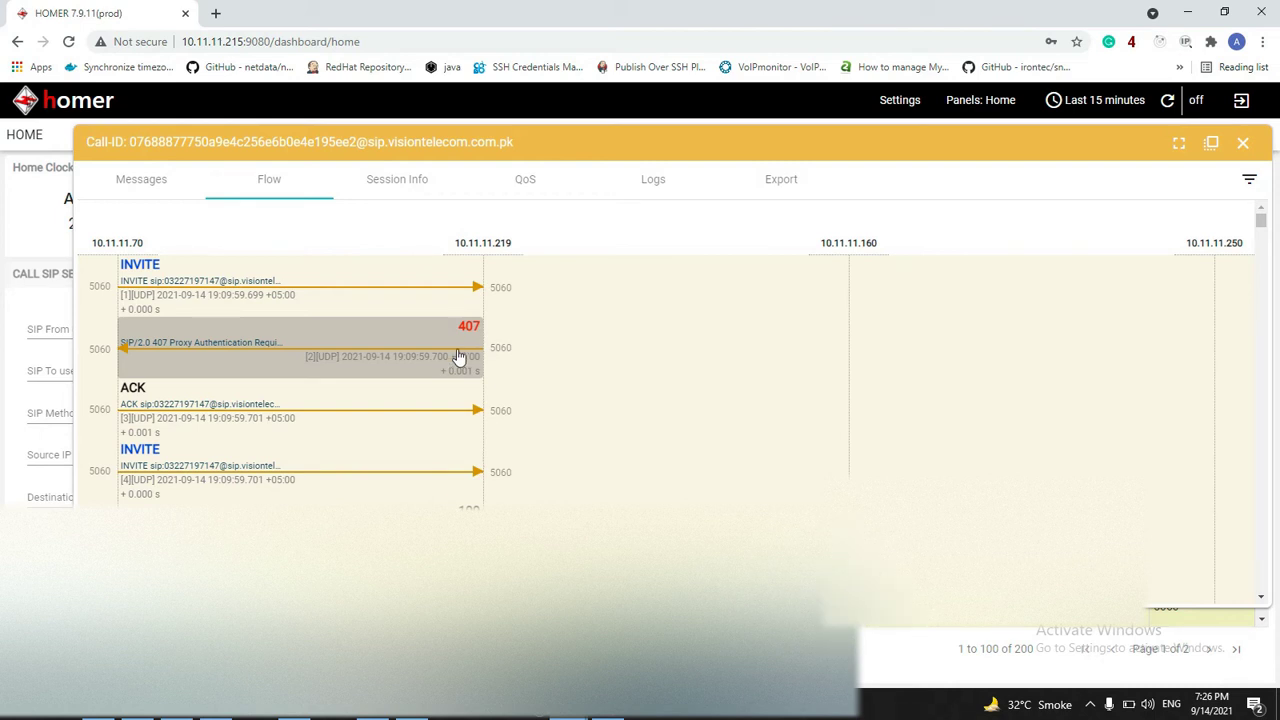
Examine the call setup messages in order, from the 407 authentication challenge through INVITE, 100 Trying and 183 Session Progress to the first RTCP packets
scroll(400, 460, "down", 1)
scroll(400, 460, "down", 3)
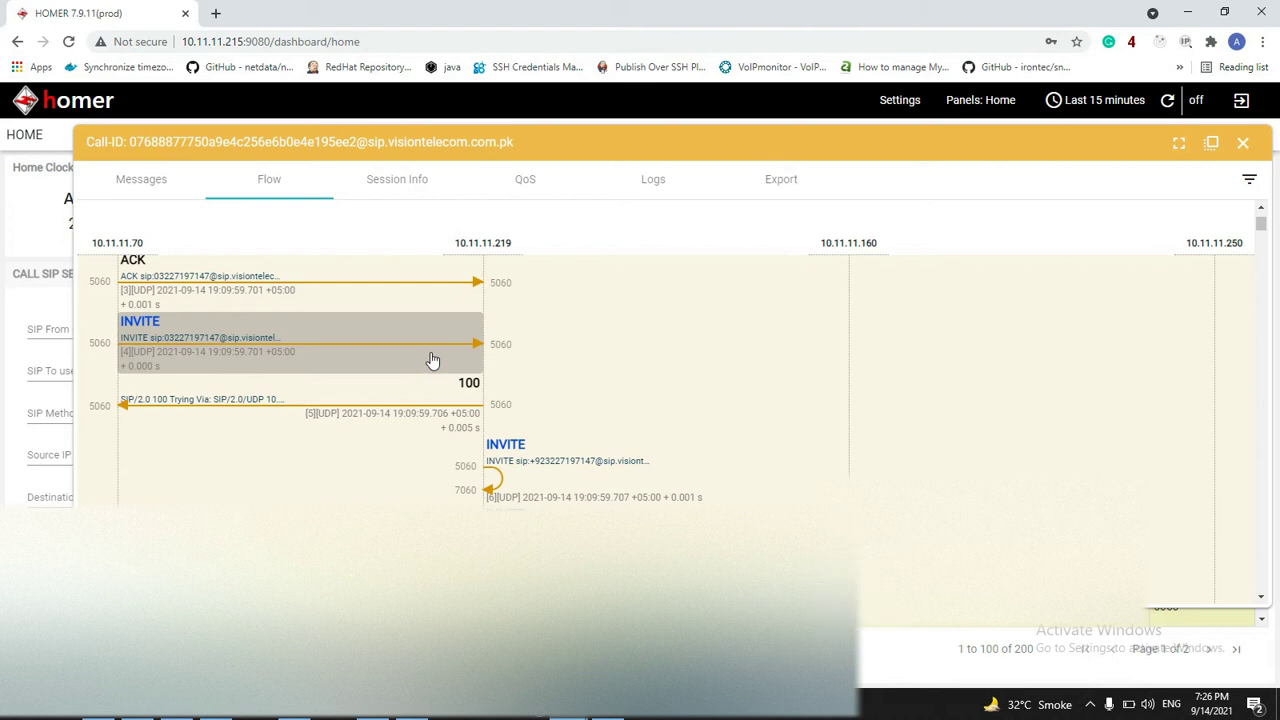
scroll(440, 420, "down", 4)
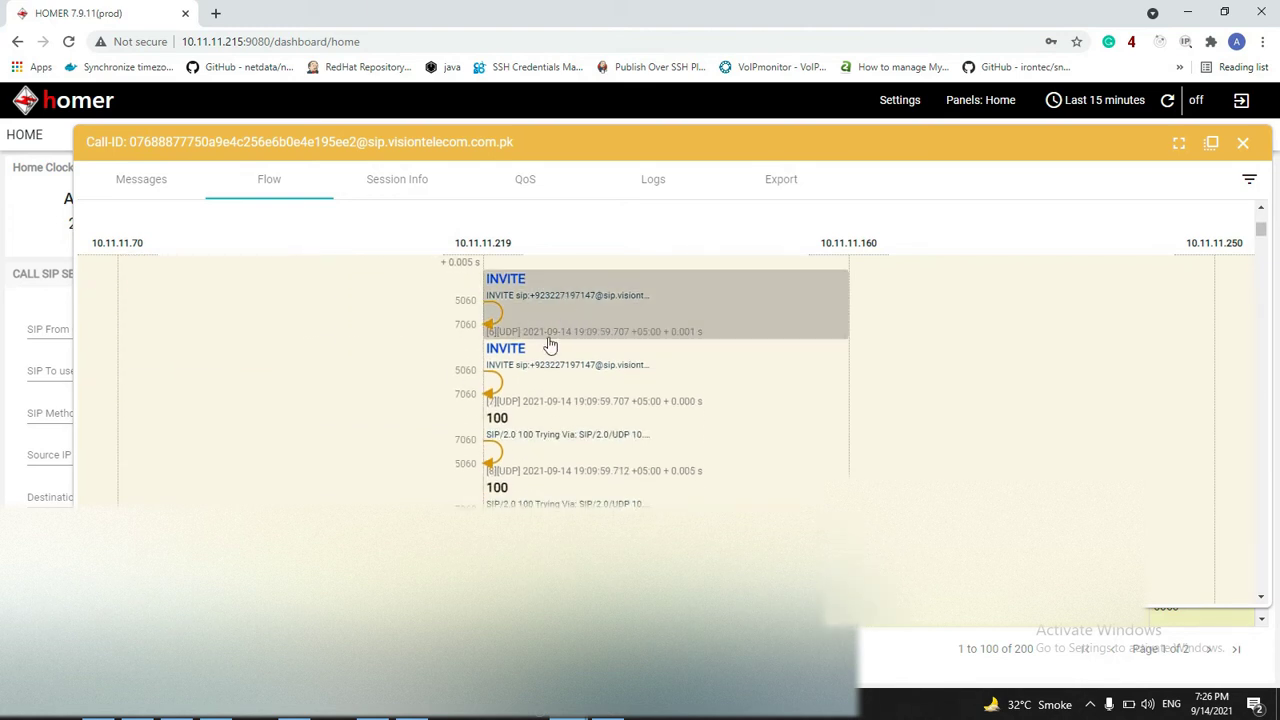
scroll(404, 473, "down", 2)
scroll(404, 473, "down", 1)
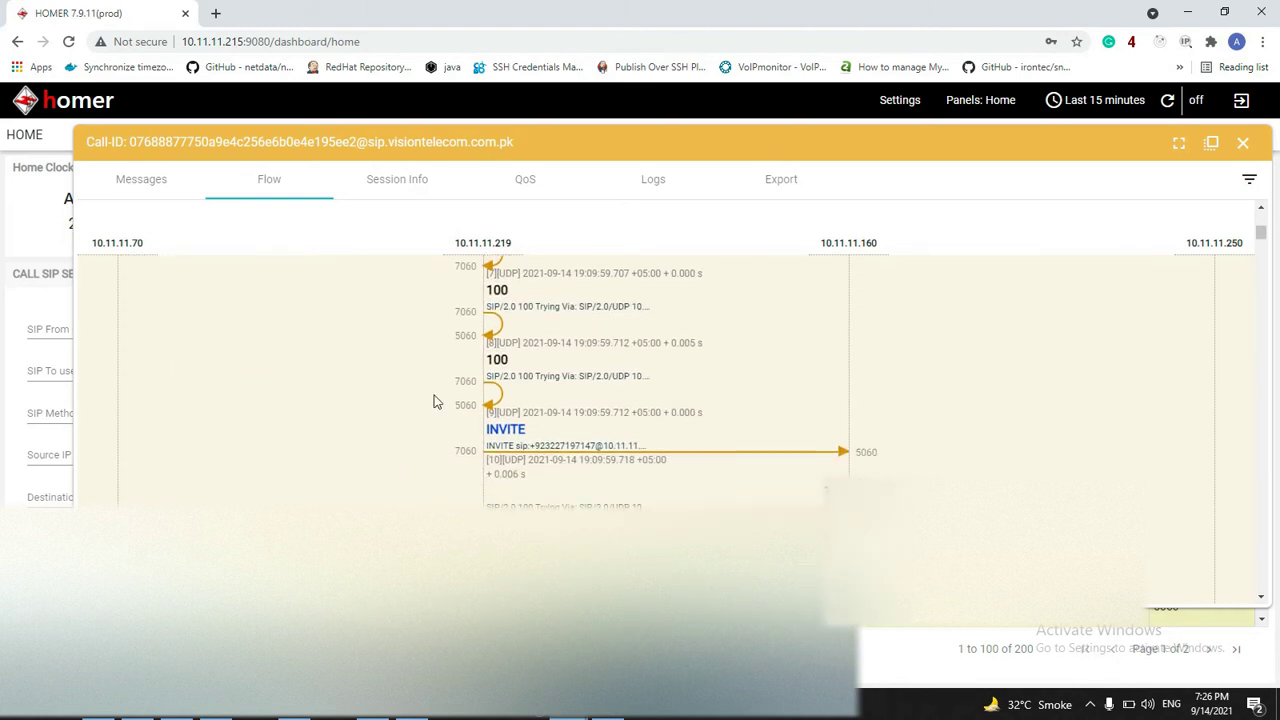
scroll(409, 506, "down", 2)
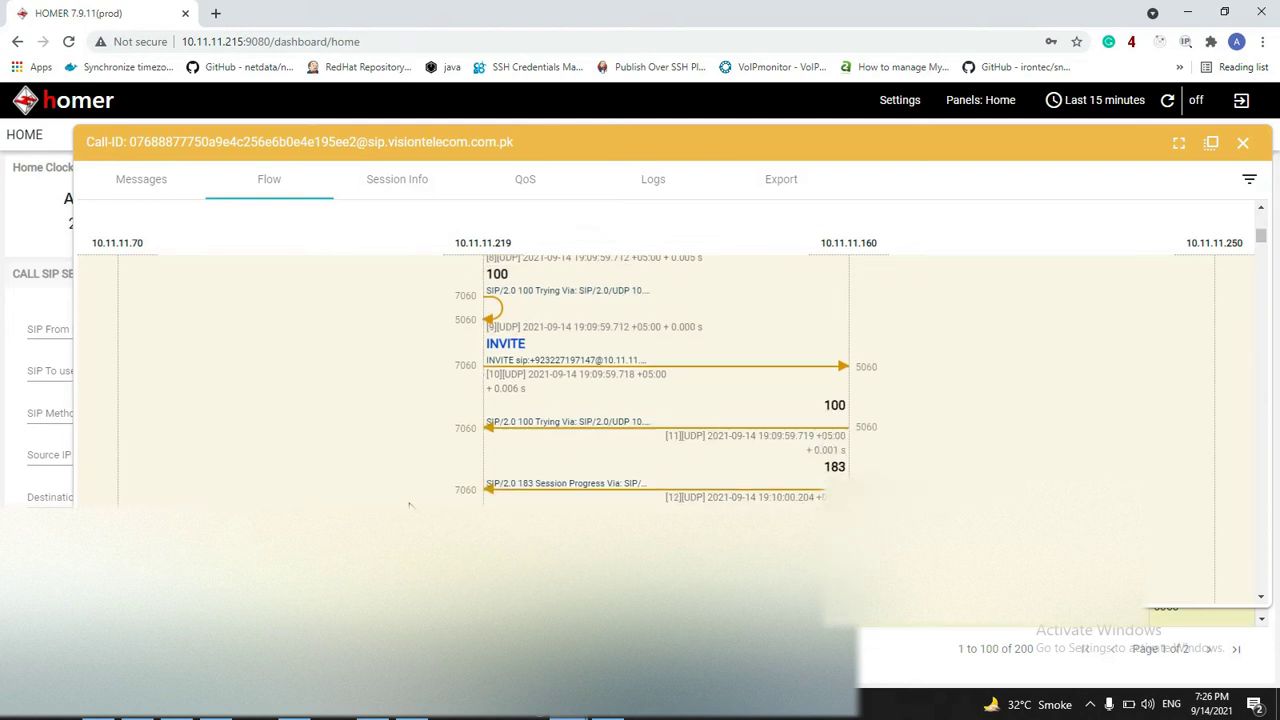
scroll(409, 506, "down", 5)
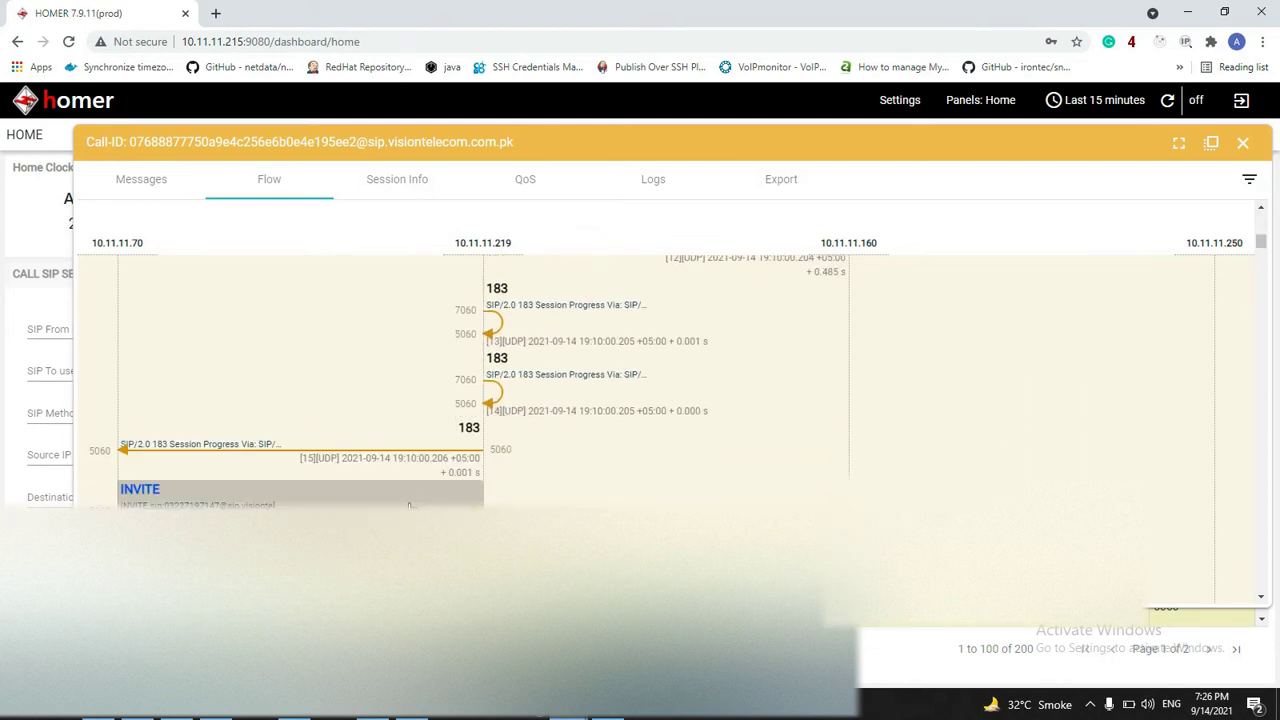
scroll(409, 506, "down", 8)
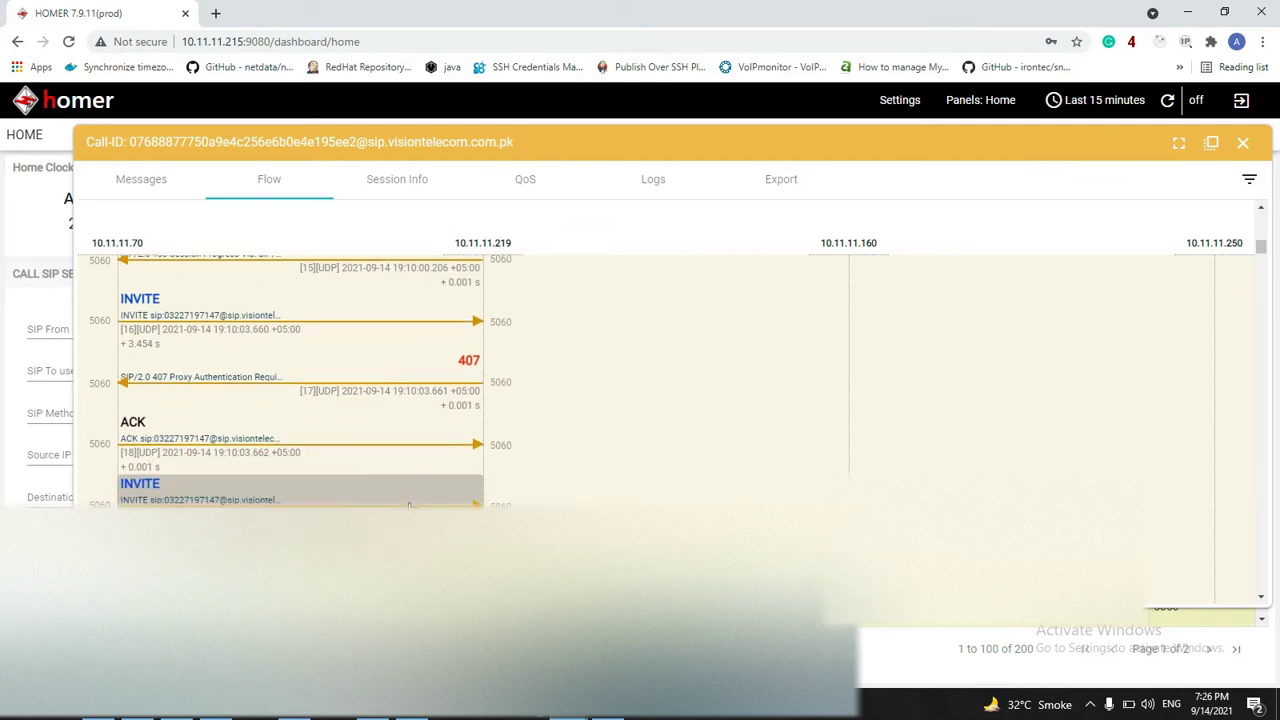
scroll(409, 506, "down", 5)
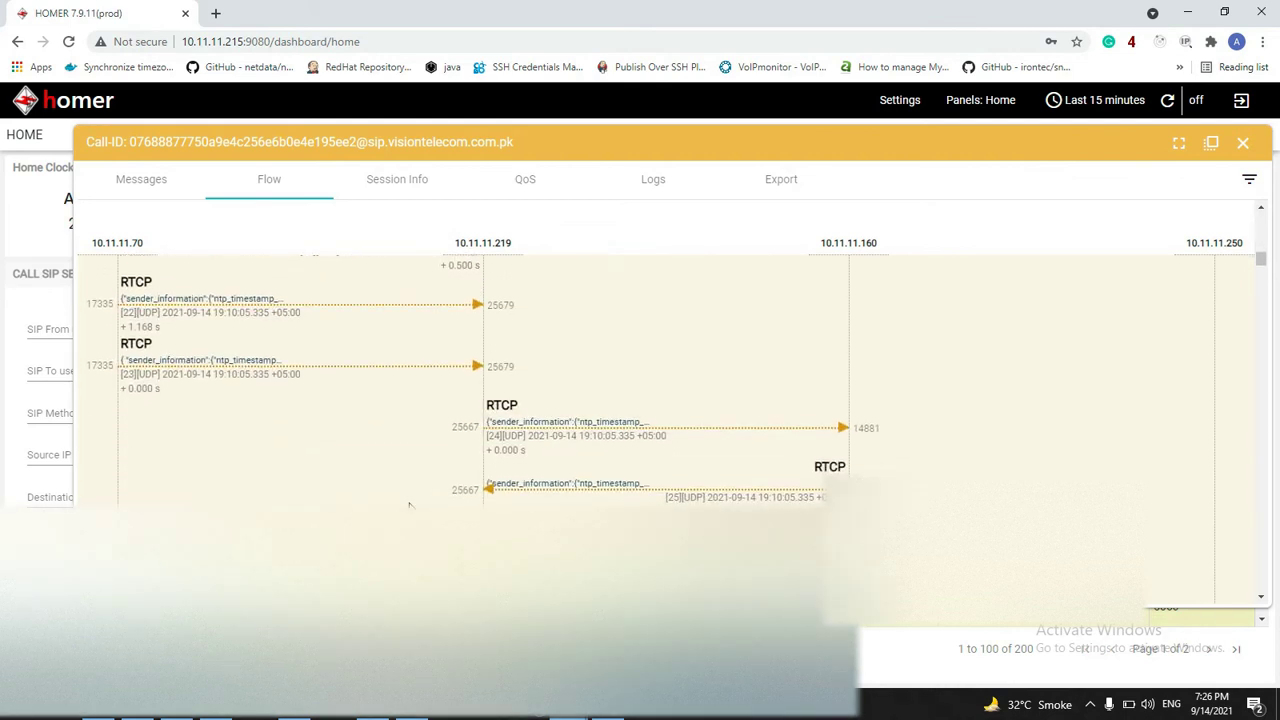
Review the second INVITE exchange between 10.11.11.70 and 10.11.11.219, including its 407, ACK, 100 and 183 messages
scroll(409, 506, "up", 4)
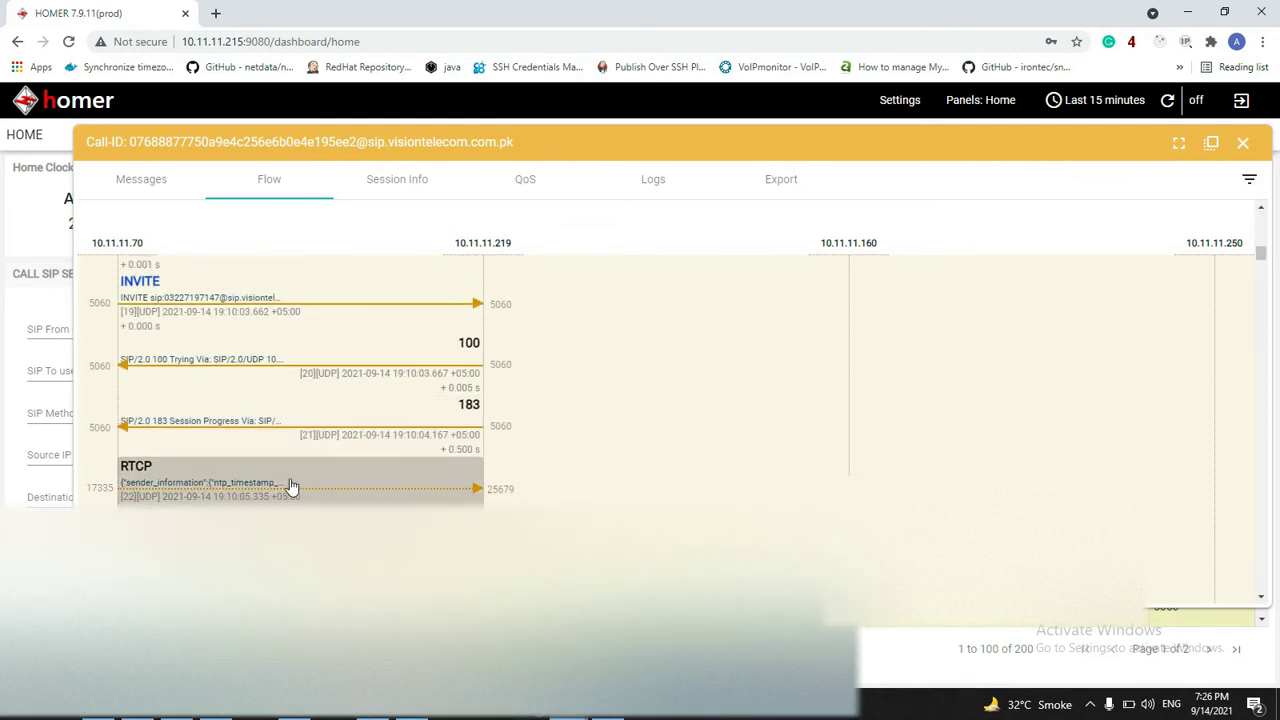
scroll(313, 487, "down", 1)
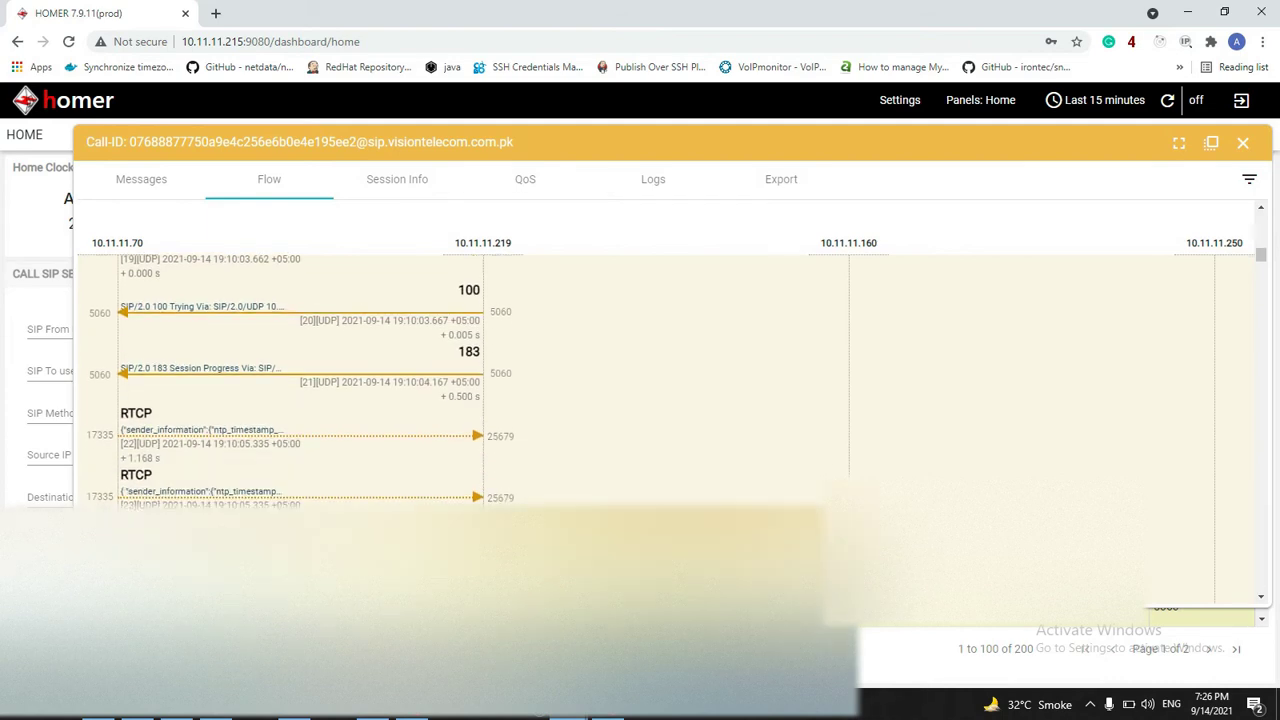
scroll(363, 438, "up", 6)
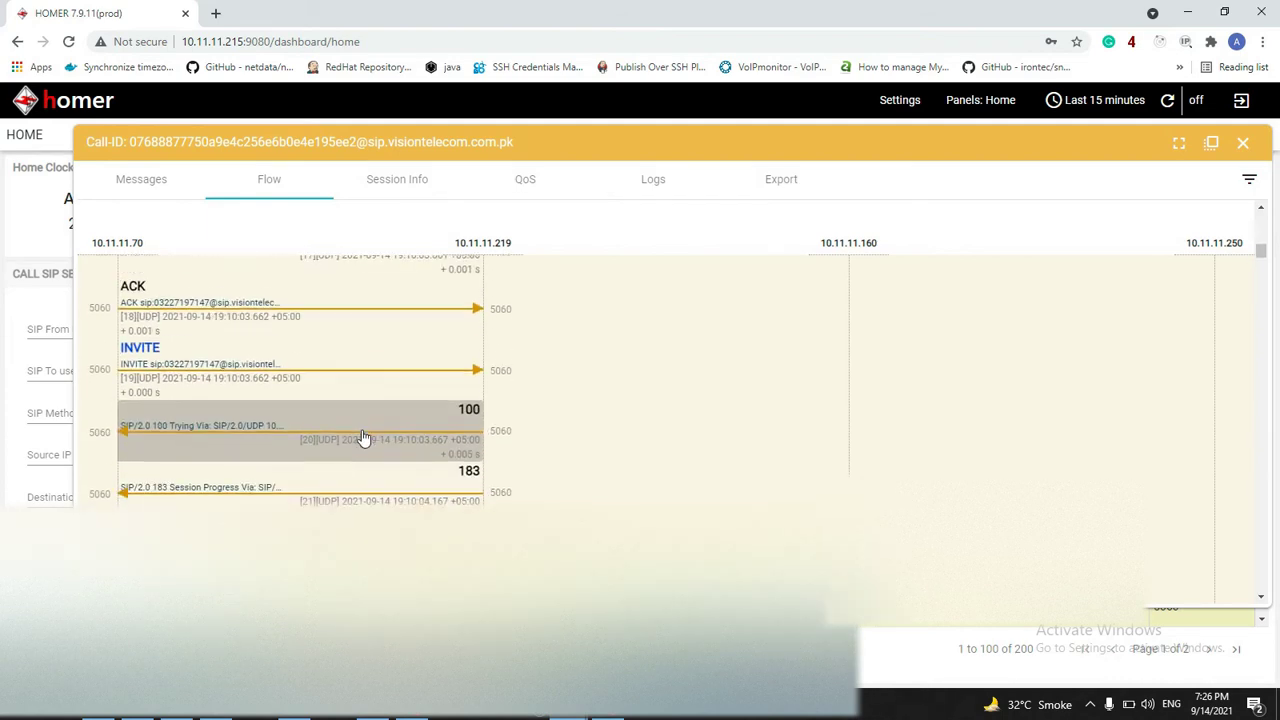
scroll(365, 420, "down", 5)
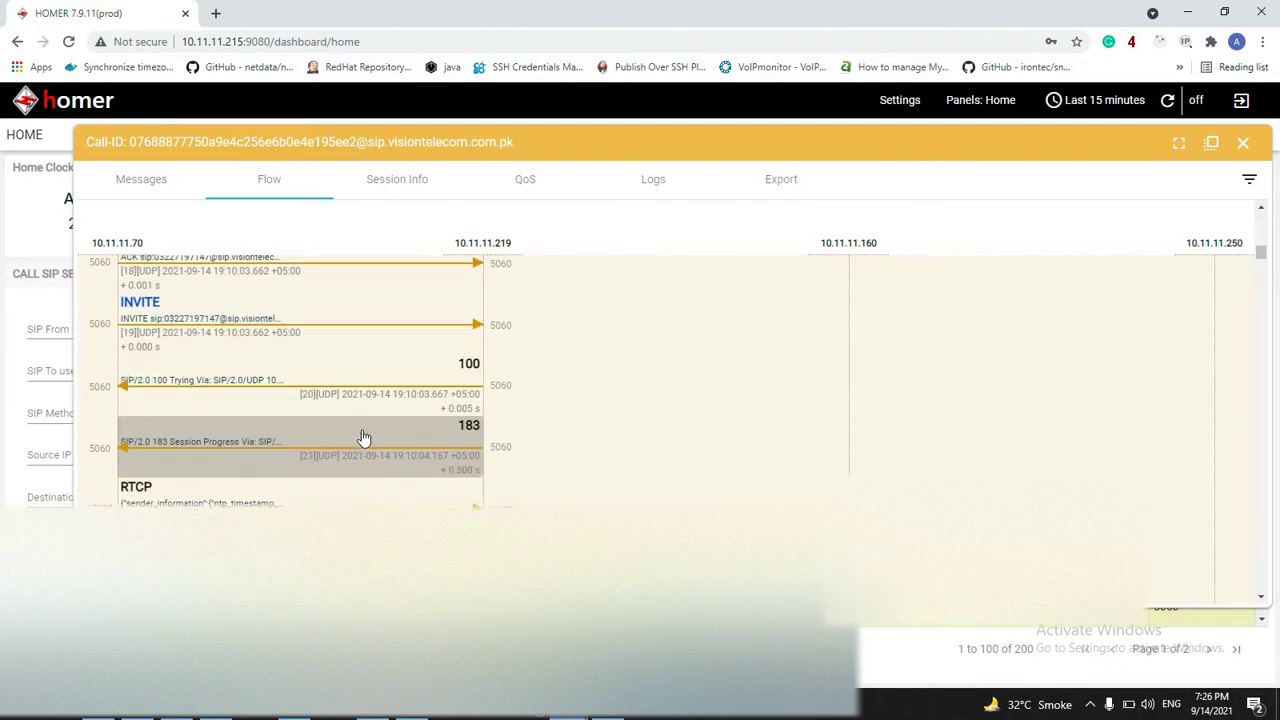
scroll(373, 386, "up", 8)
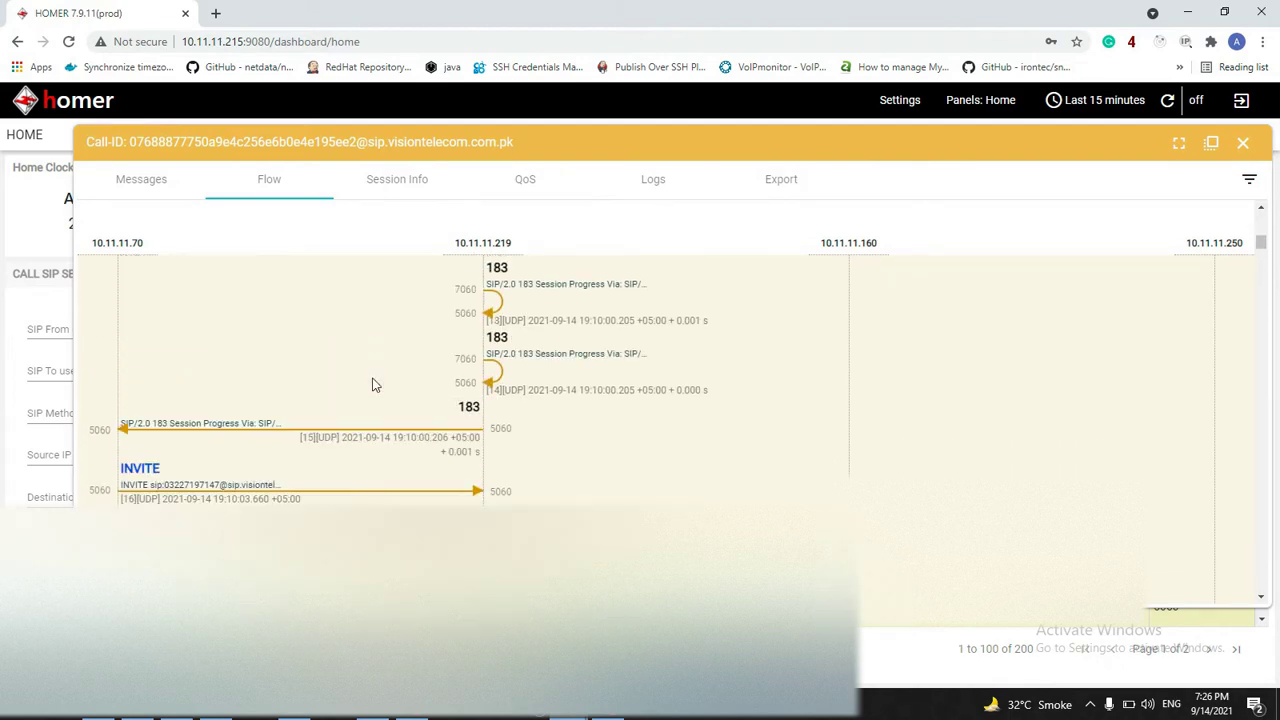
scroll(381, 477, "down", 4)
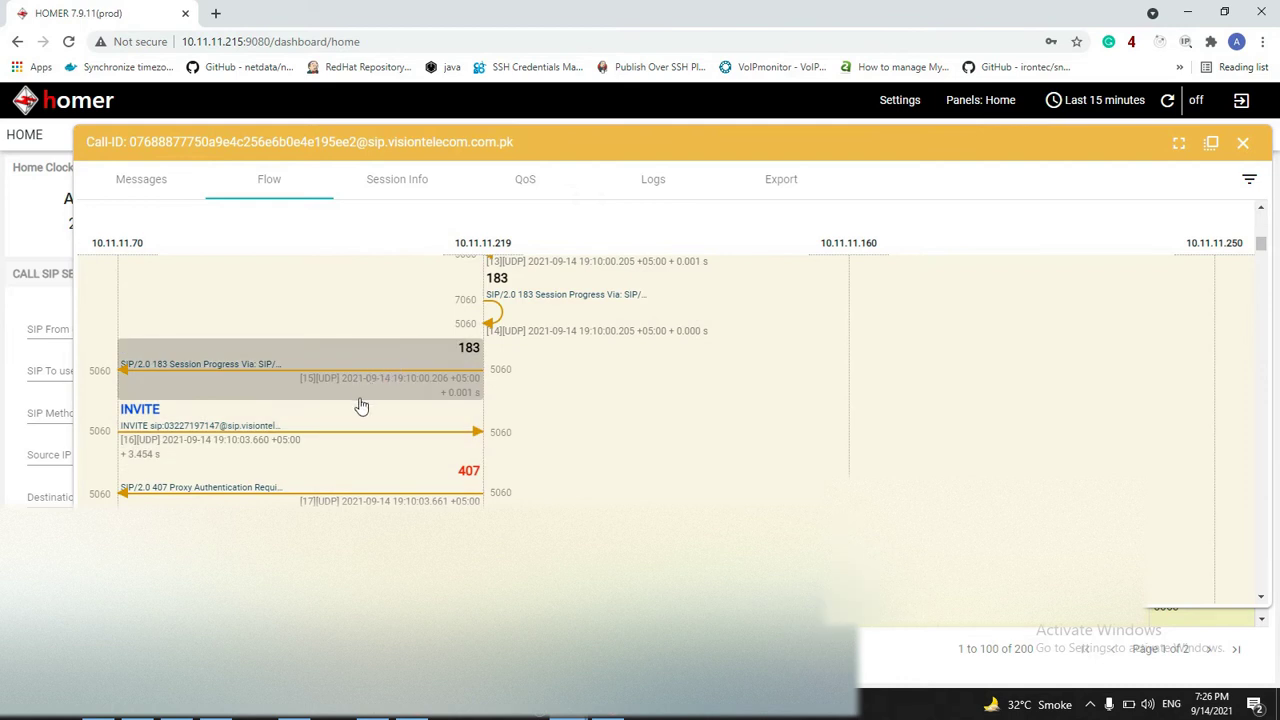
scroll(361, 405, "down", 3)
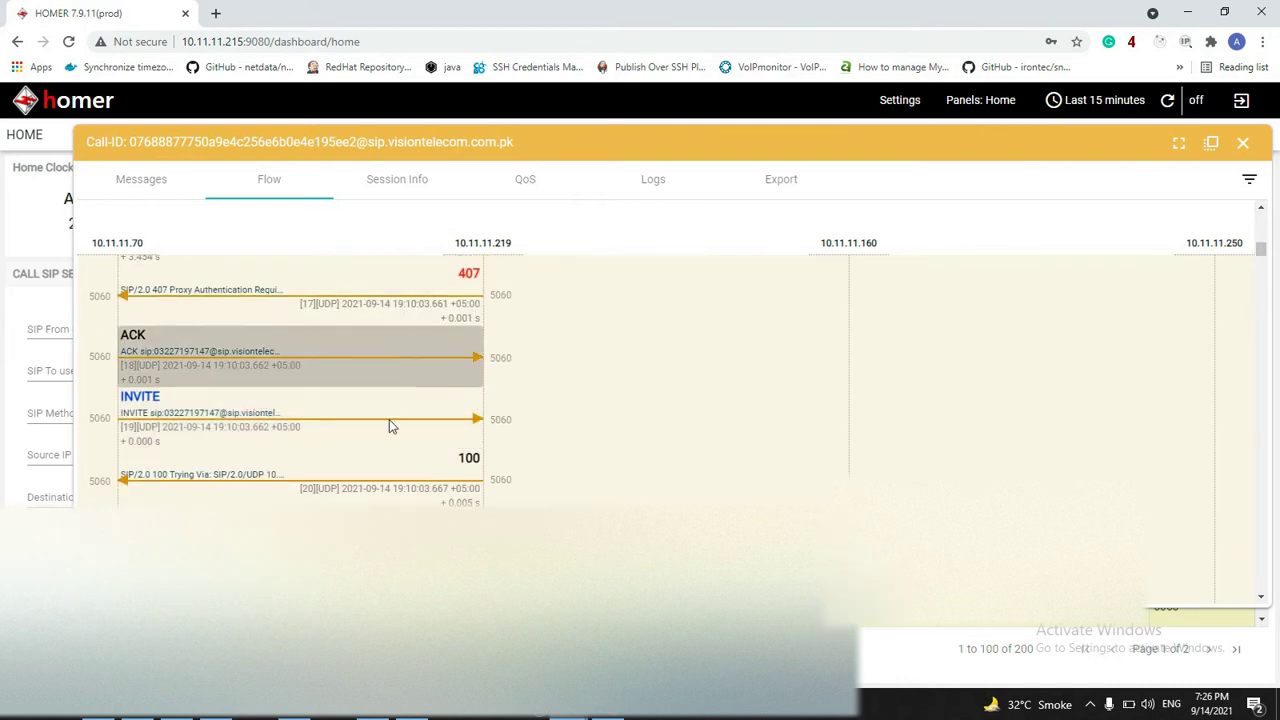
scroll(387, 463, "down", 3)
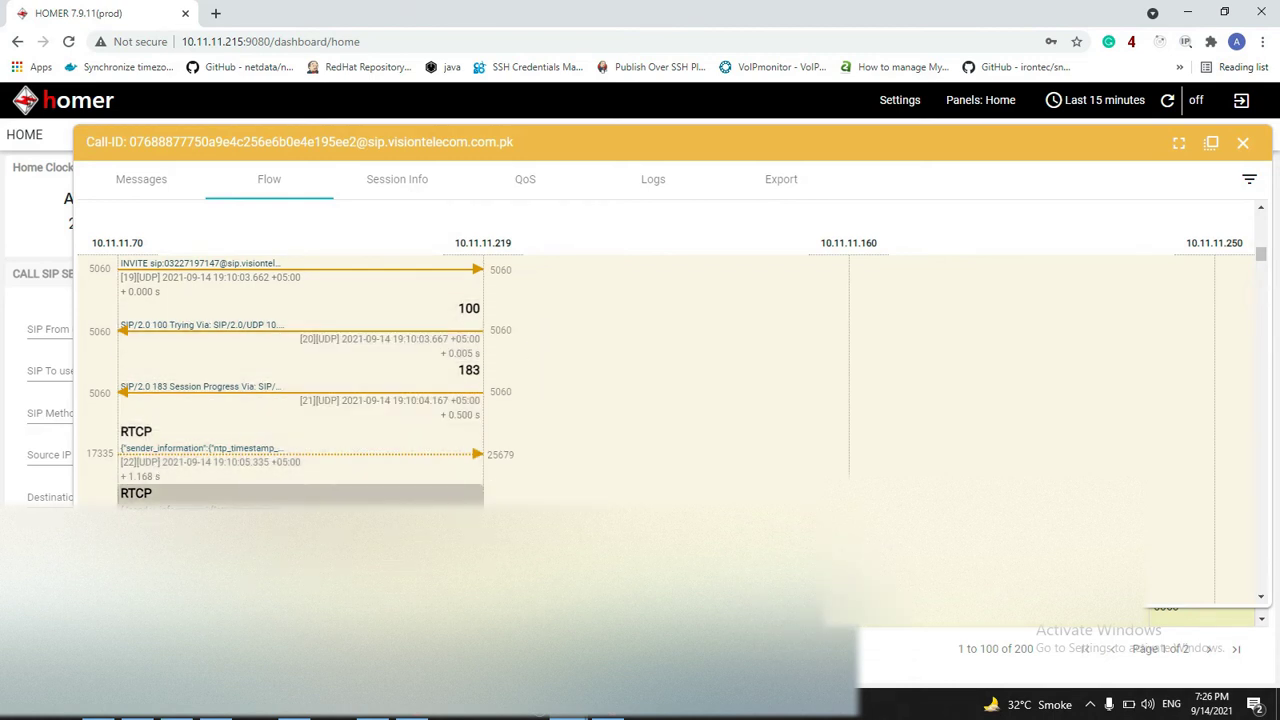
Examine the RTCP packets and 200 OK responses in the rest of the call flow, and close the flow window
scroll(300, 494, "down", 5)
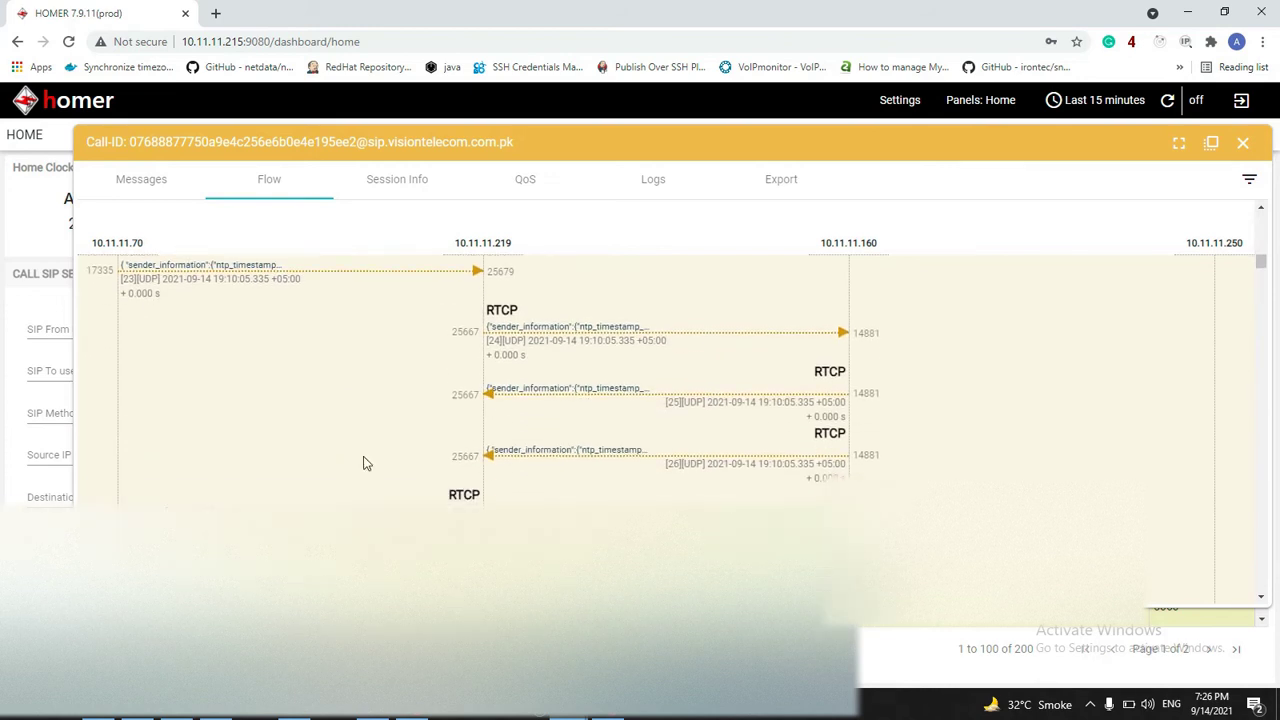
scroll(365, 460, "up", 1)
scroll(365, 461, "down", 5)
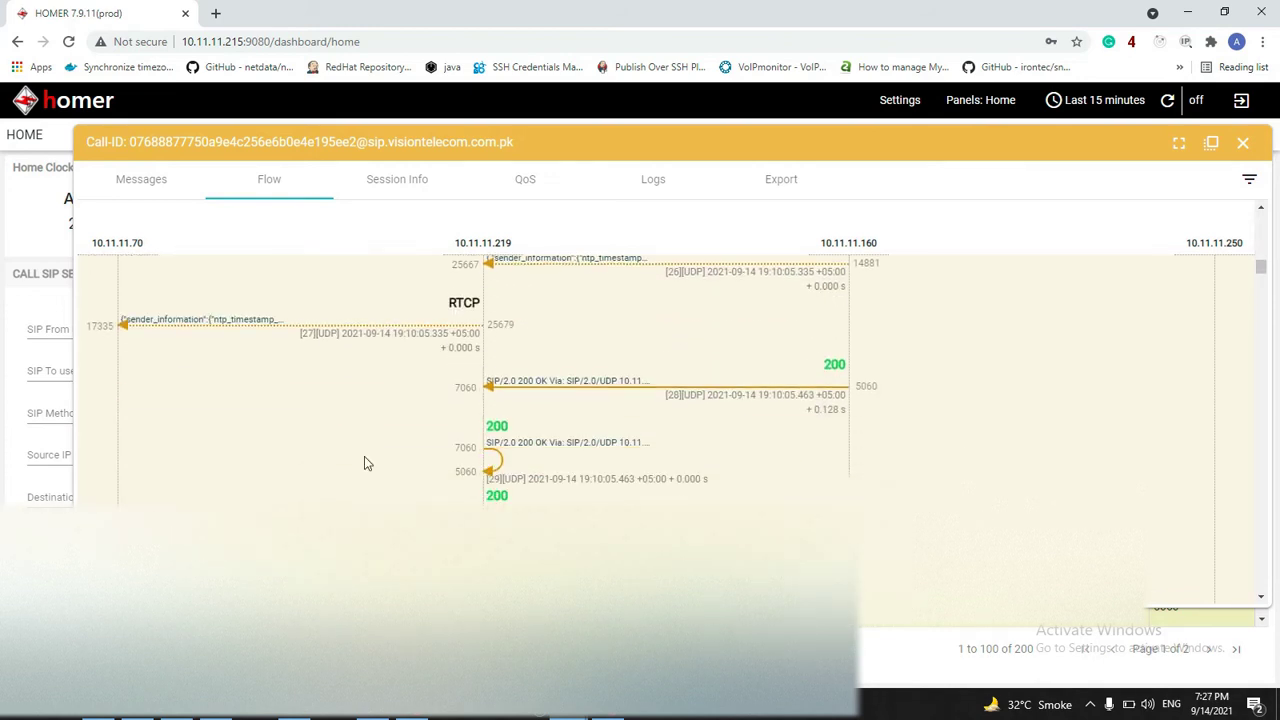
scroll(364, 462, "down", 6)
scroll(364, 462, "down", 8)
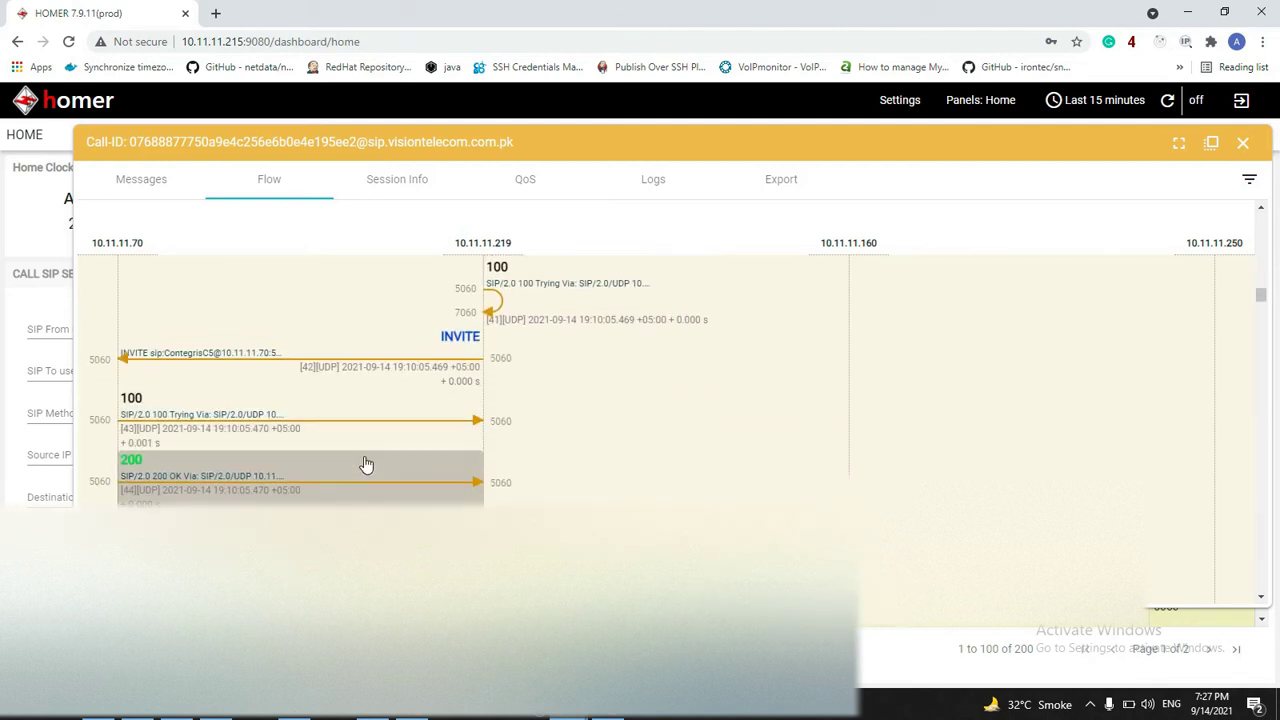
scroll(366, 464, "down", 3)
scroll(366, 463, "down", 5)
scroll(364, 462, "down", 14)
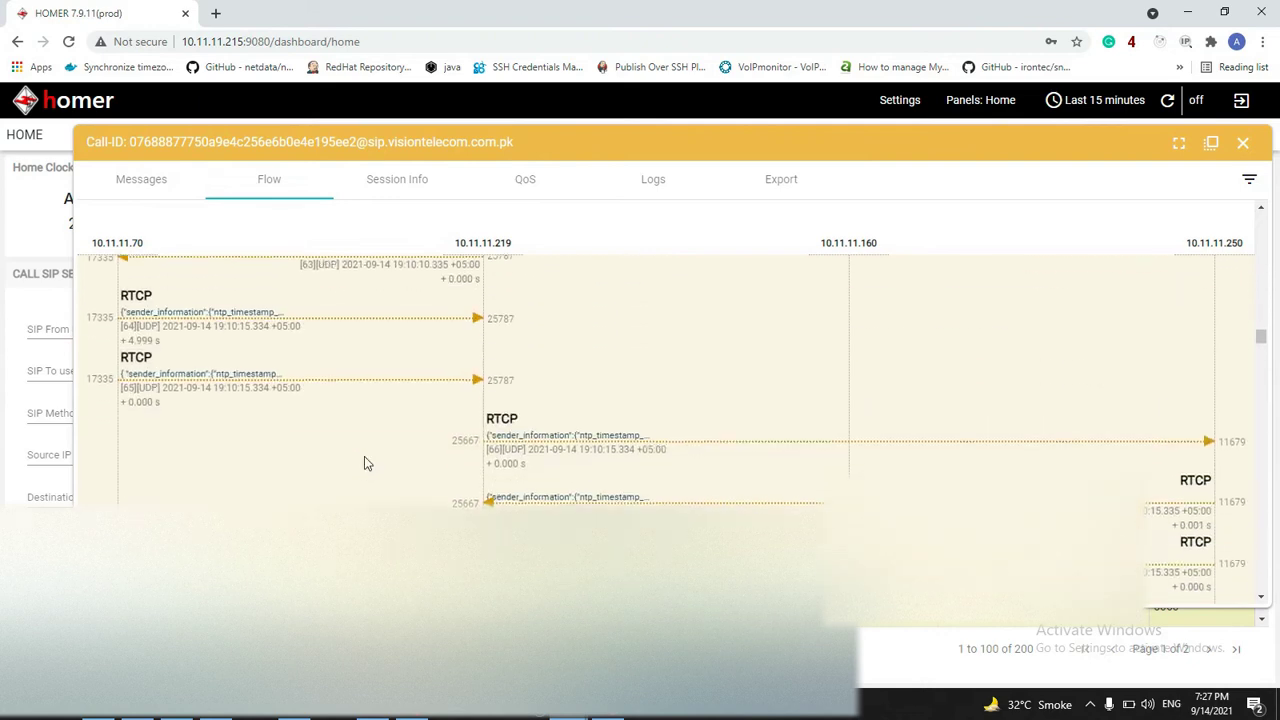
scroll(364, 462, "down", 6)
key("Escape")
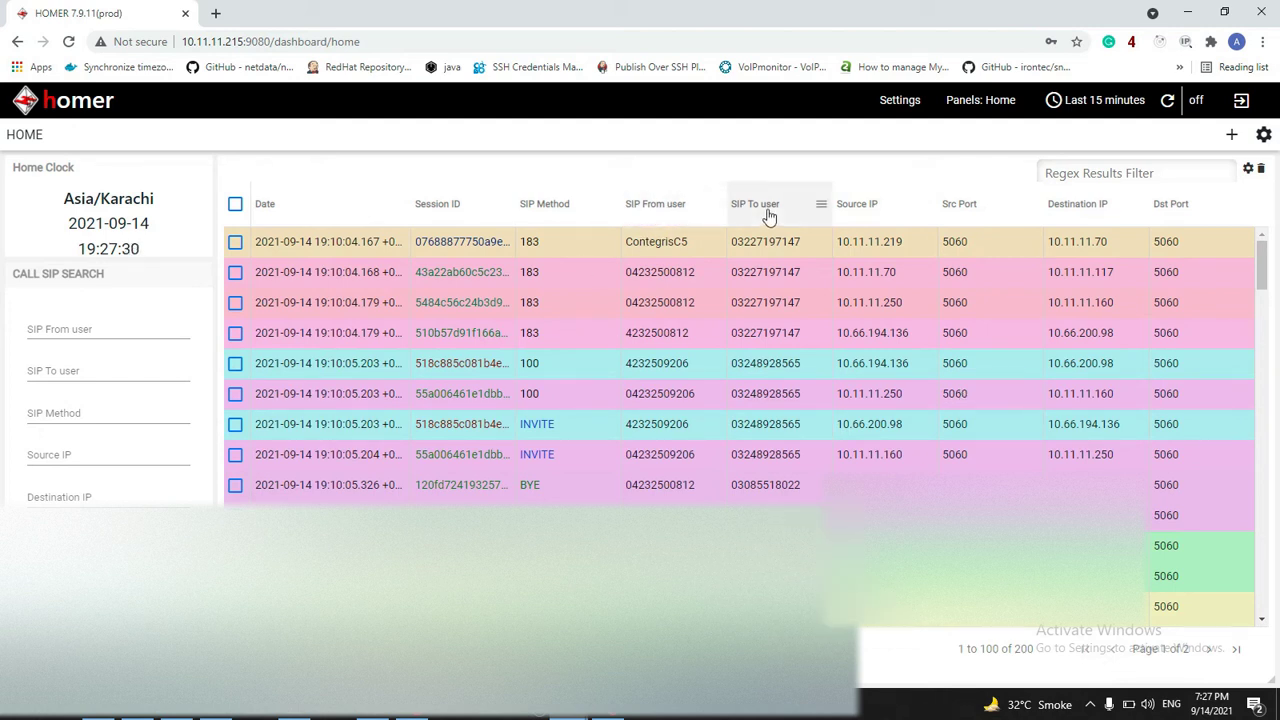
Highlight the SIP From user number in the third result row and look through the session records further down
left_click_drag(628, 304, 700, 310)
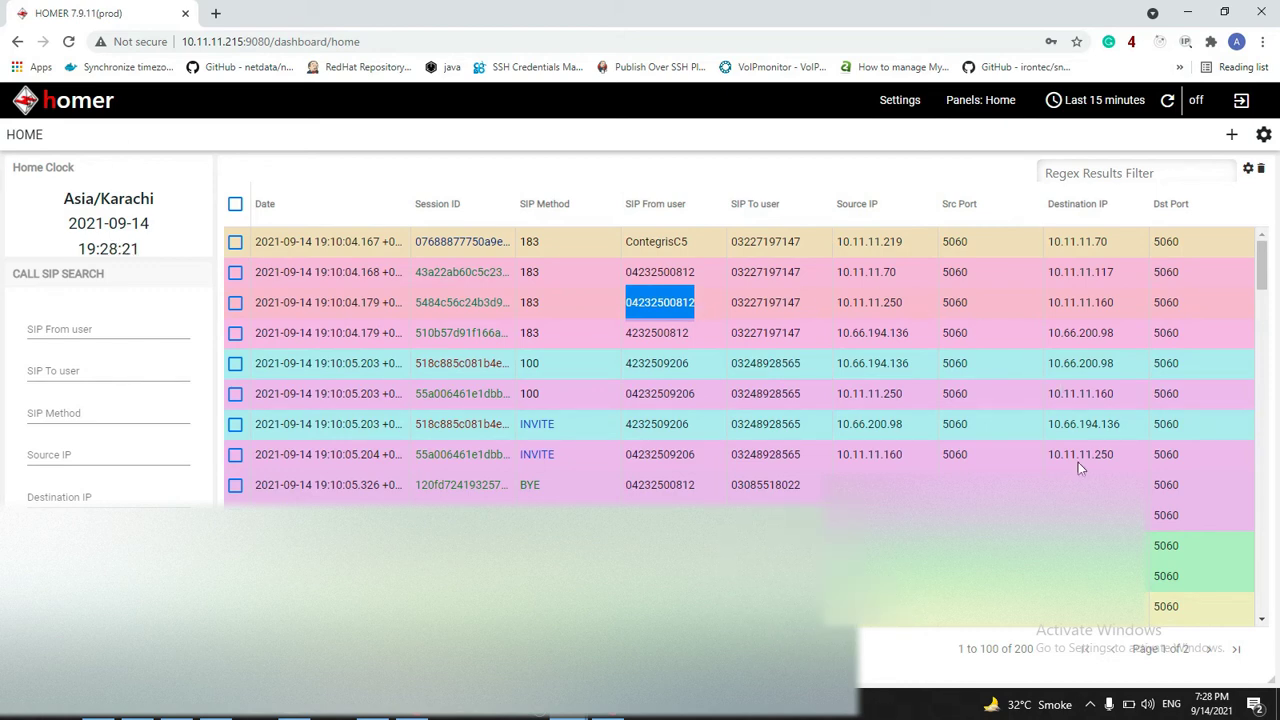
scroll(1078, 462, "down", 5)
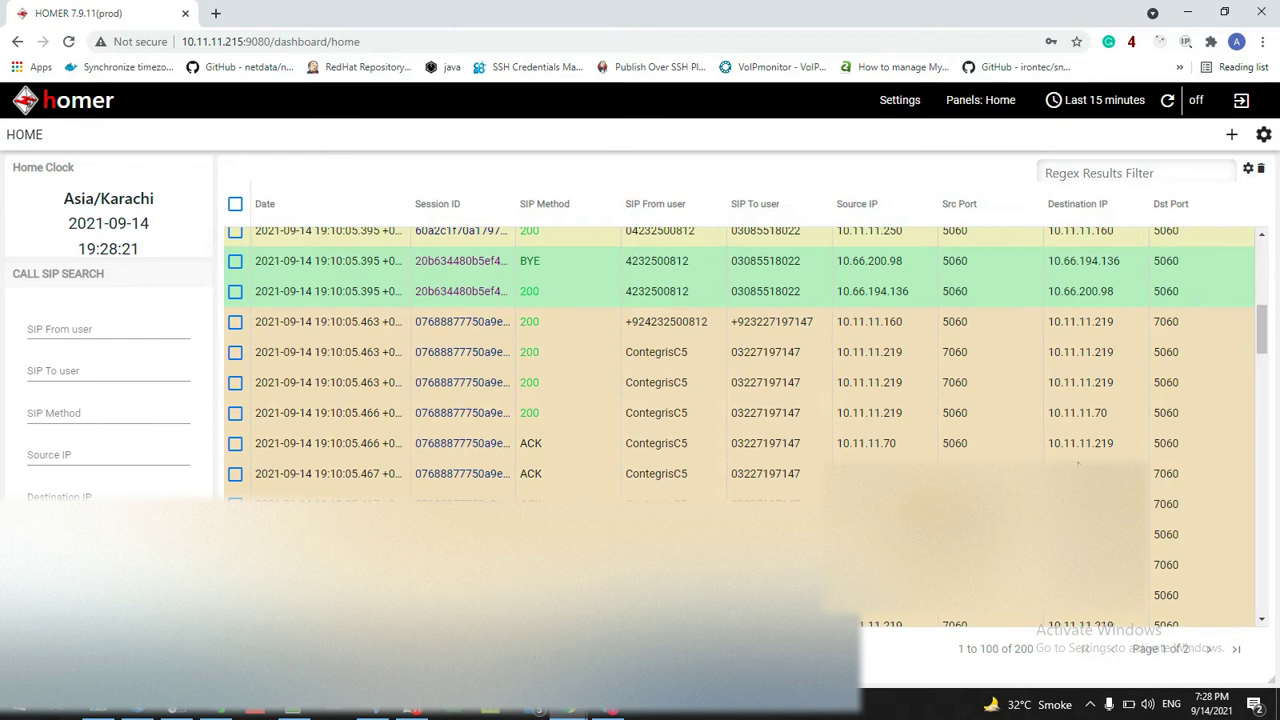
Search for traffic with destination IP 10.11.11.70, copied from the second result row's source IP, and look through the results
scroll(1078, 462, "up", 3)
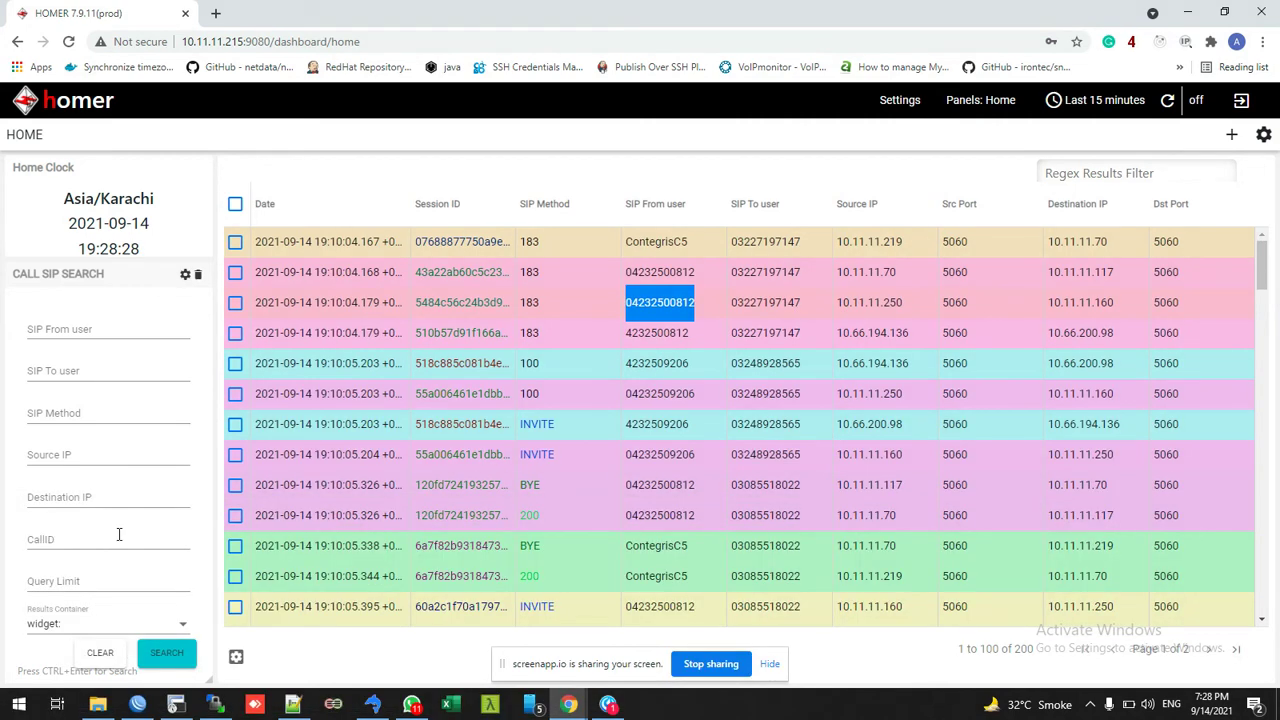
left_click(122, 497)
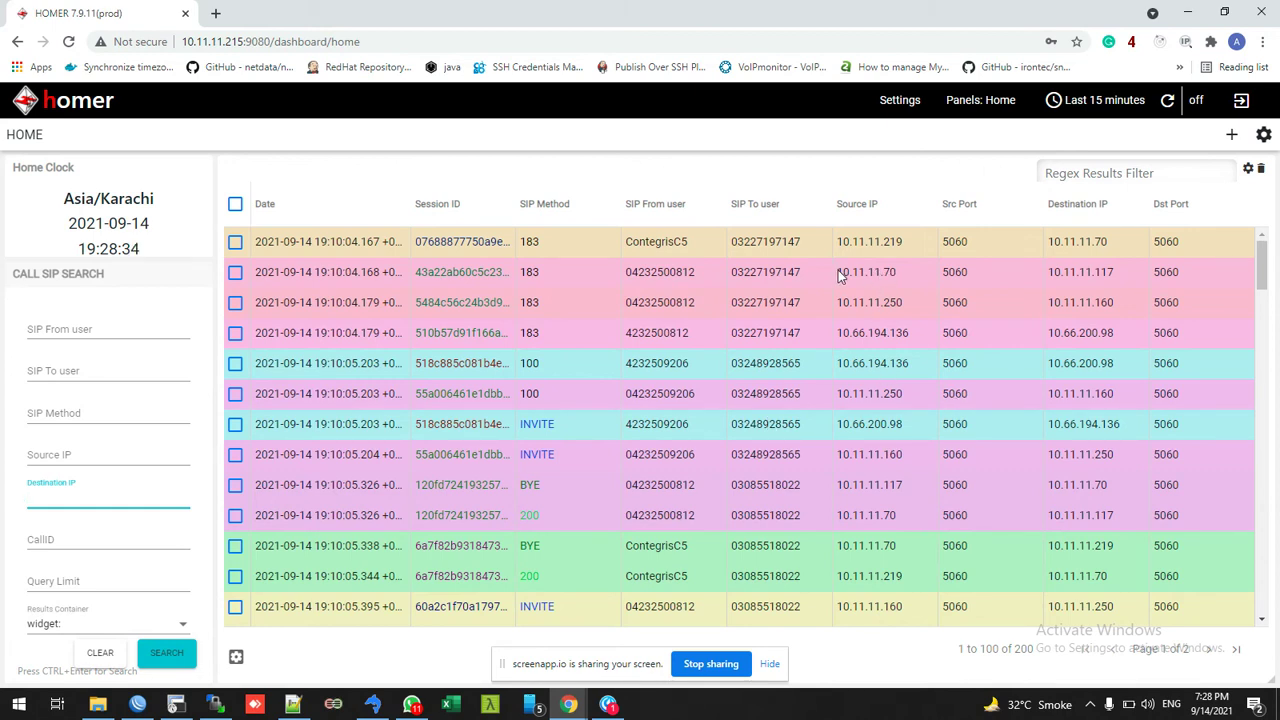
left_click_drag(840, 277, 900, 277)
key("ctrl+c")
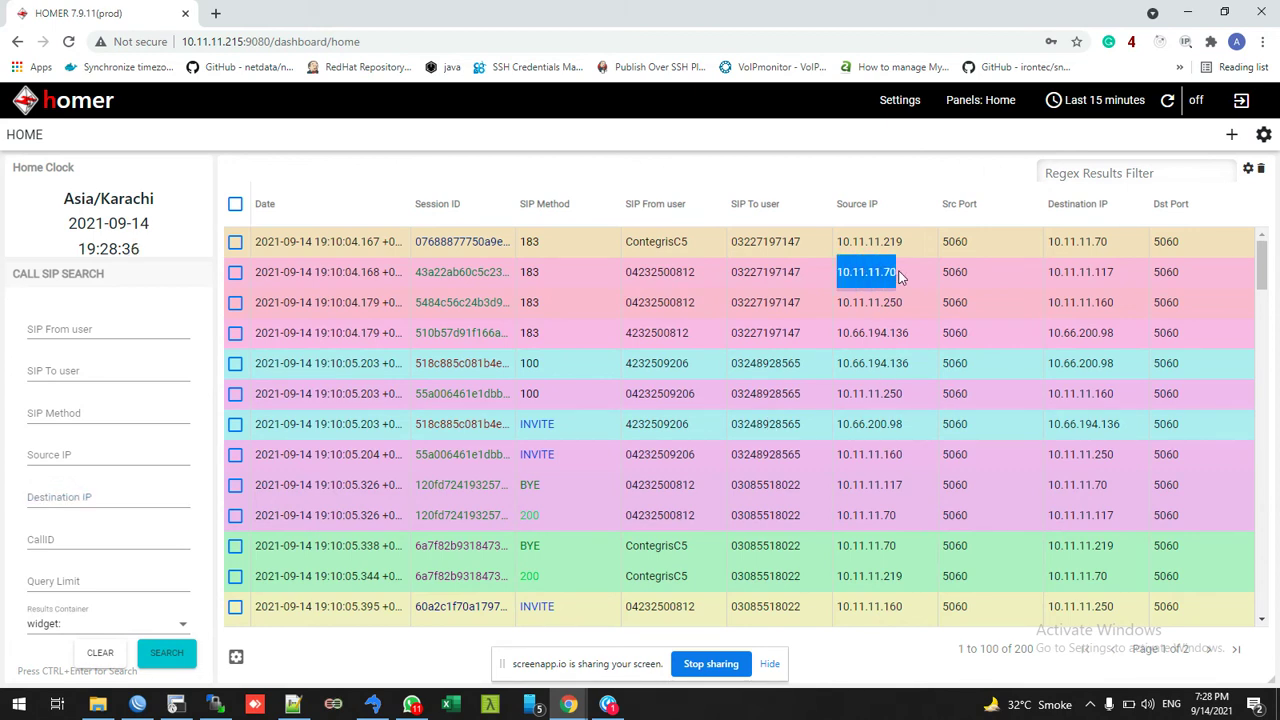
left_click(60, 499)
key("ctrl+v")
left_click(157, 652)
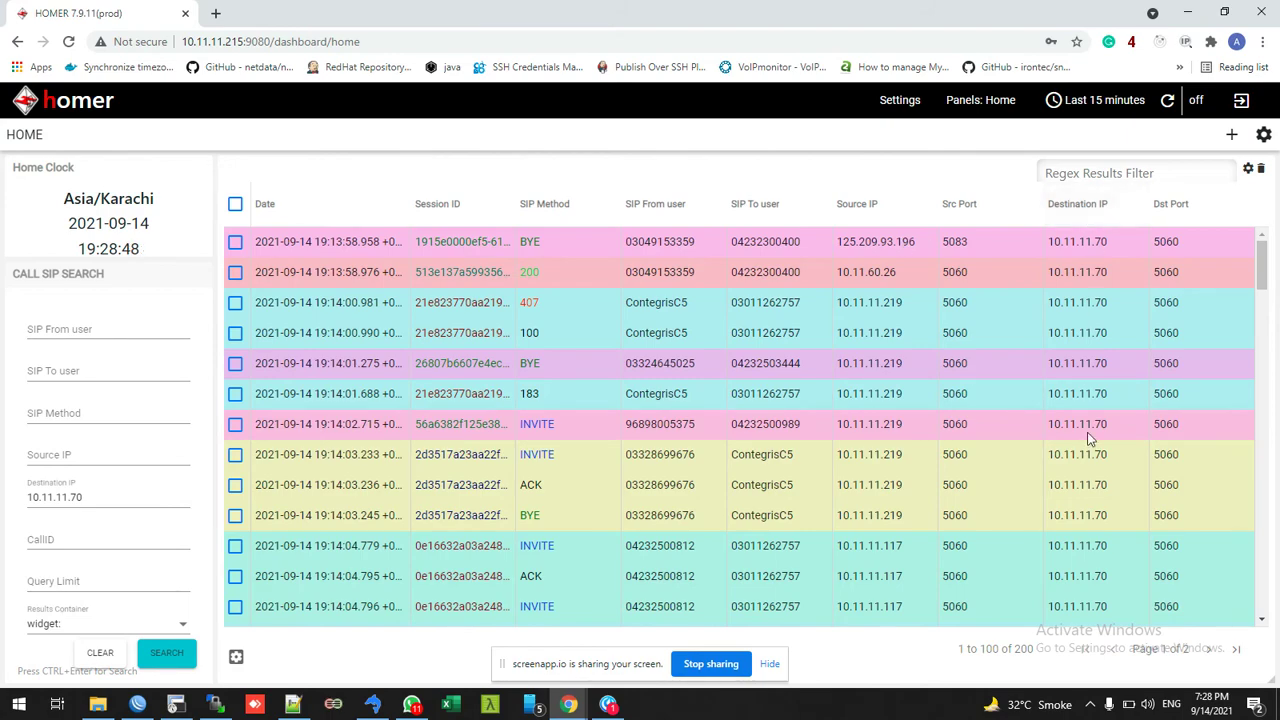
scroll(1090, 437, "down", 10)
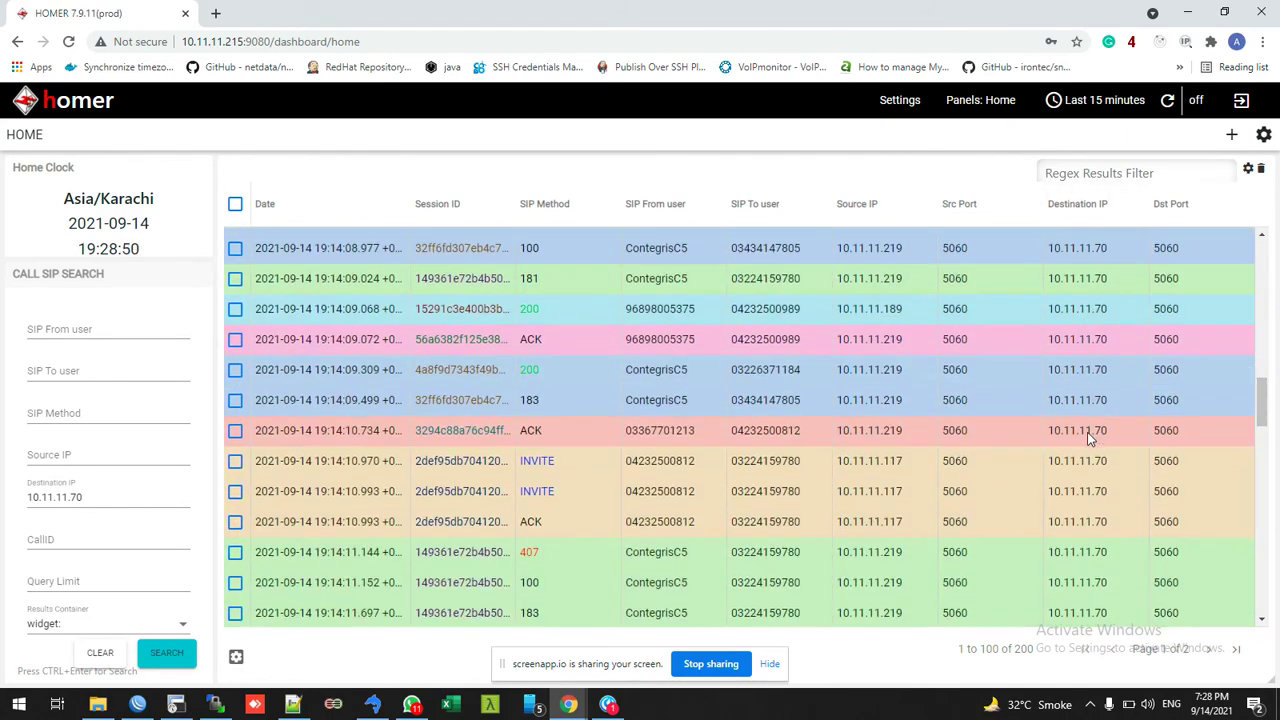
scroll(1090, 437, "up", 10)
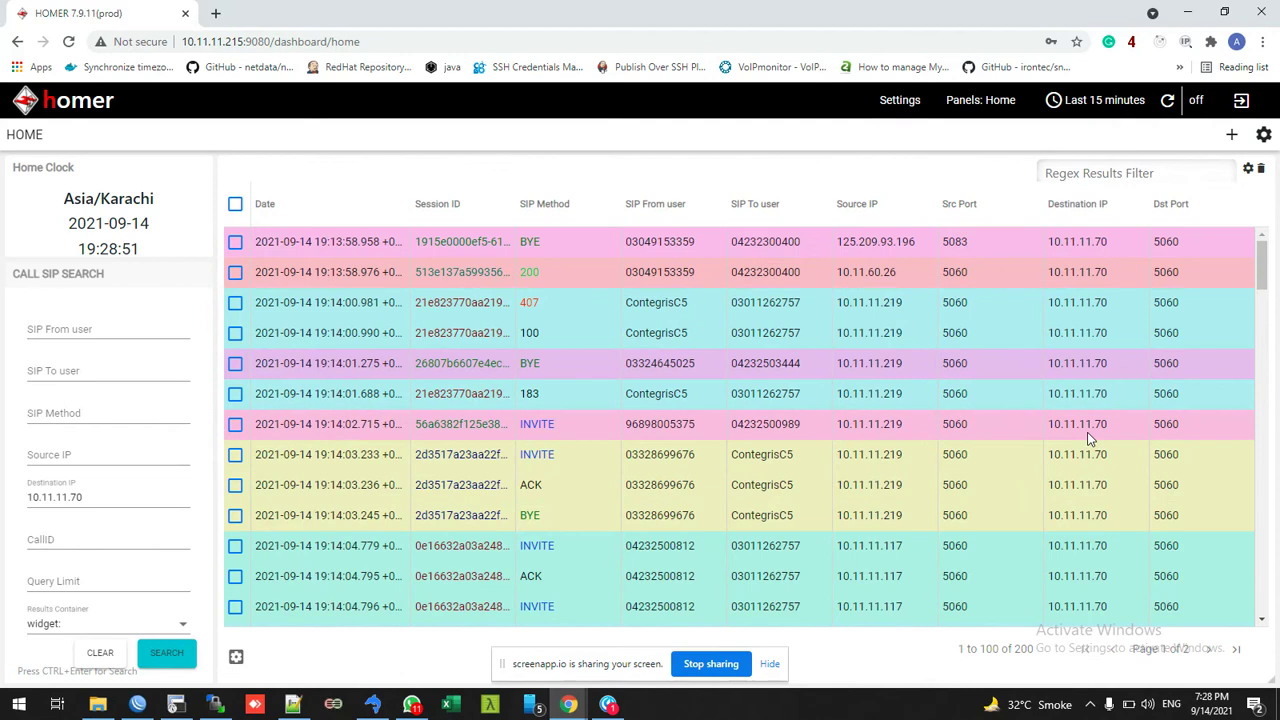
Replace the destination IP filter with 125.209.93.196, copied from the first row's source IP, run the search and look through the results
left_click_drag(918, 242, 839, 247)
key("ctrl+c")
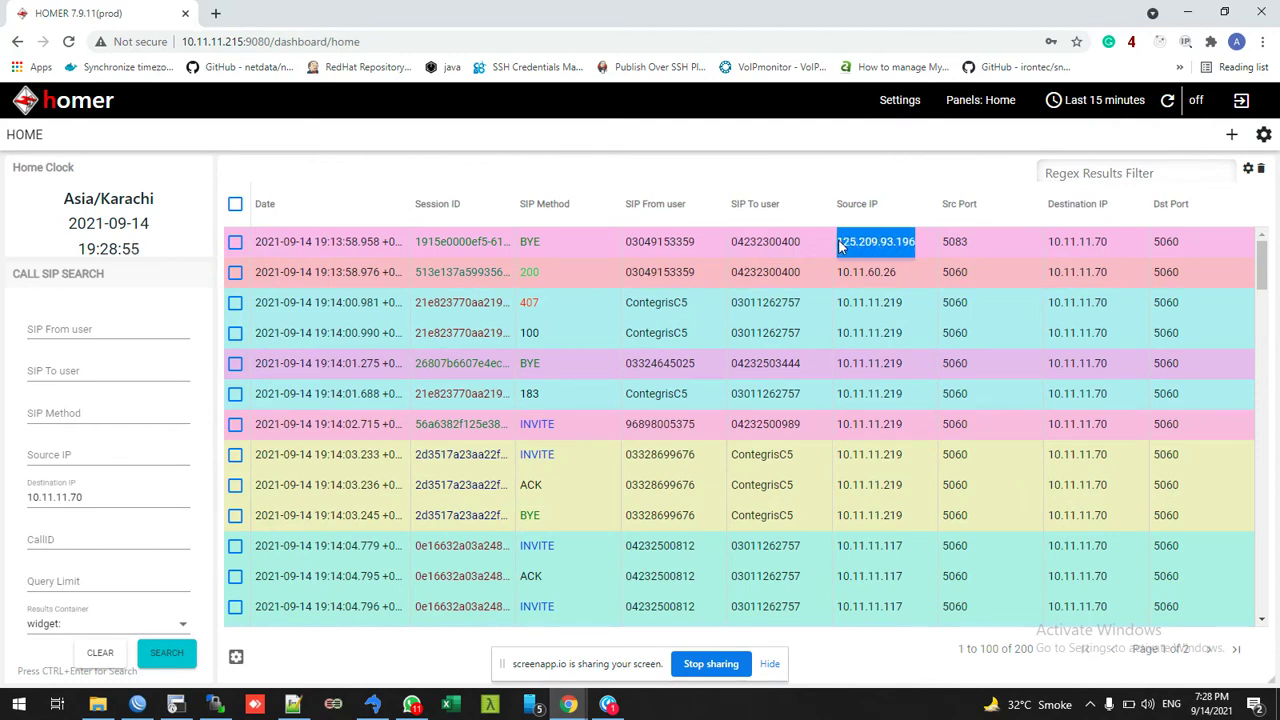
double_click(112, 500)
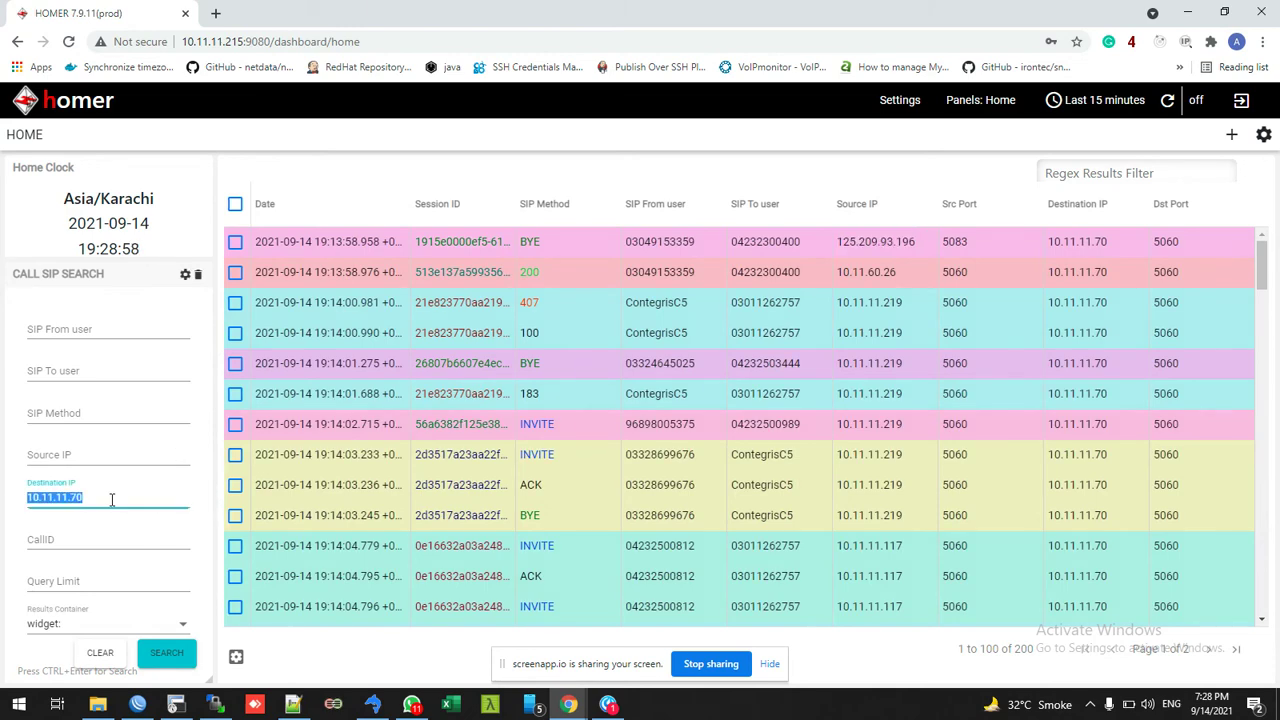
key("ctrl+v")
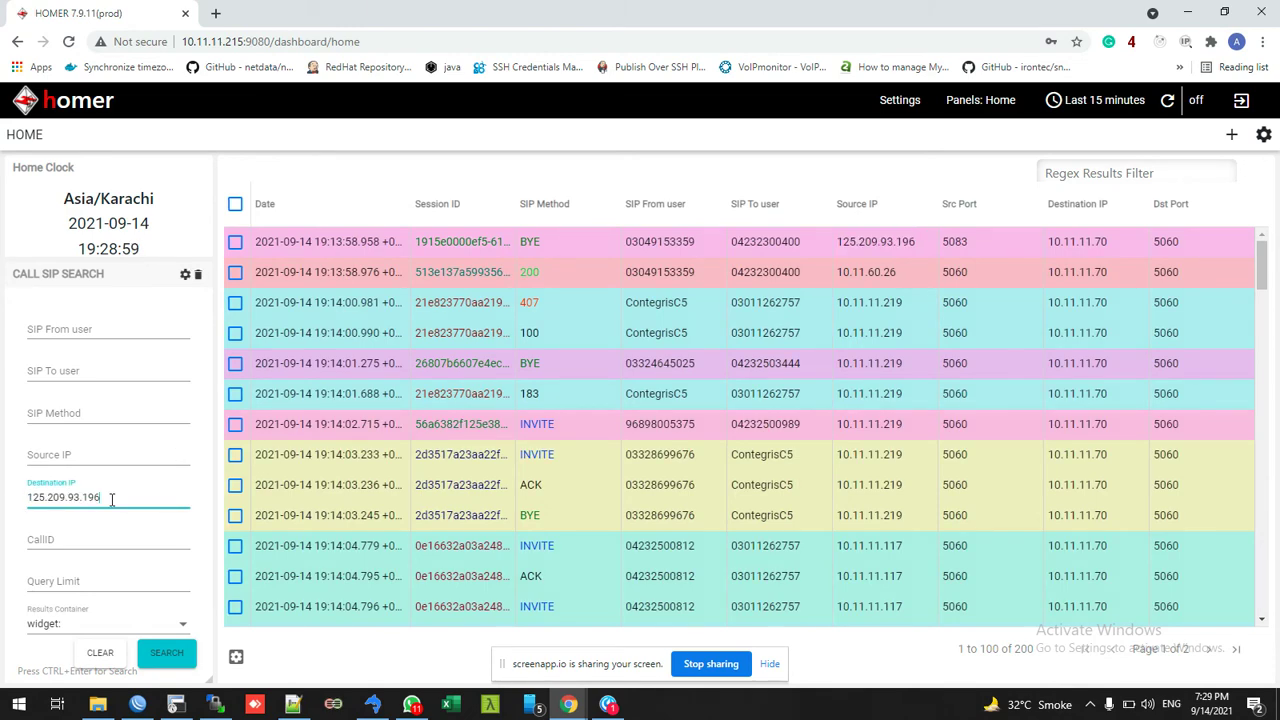
left_click(157, 656)
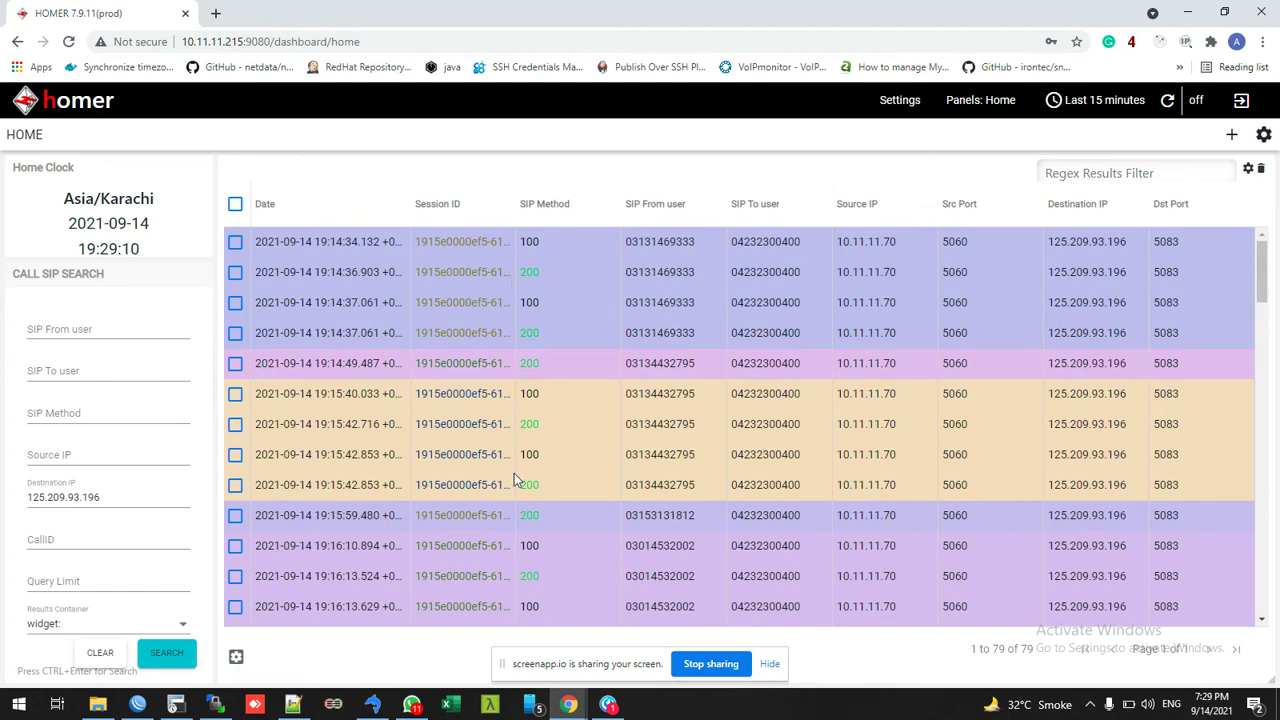
scroll(514, 473, "down", 6)
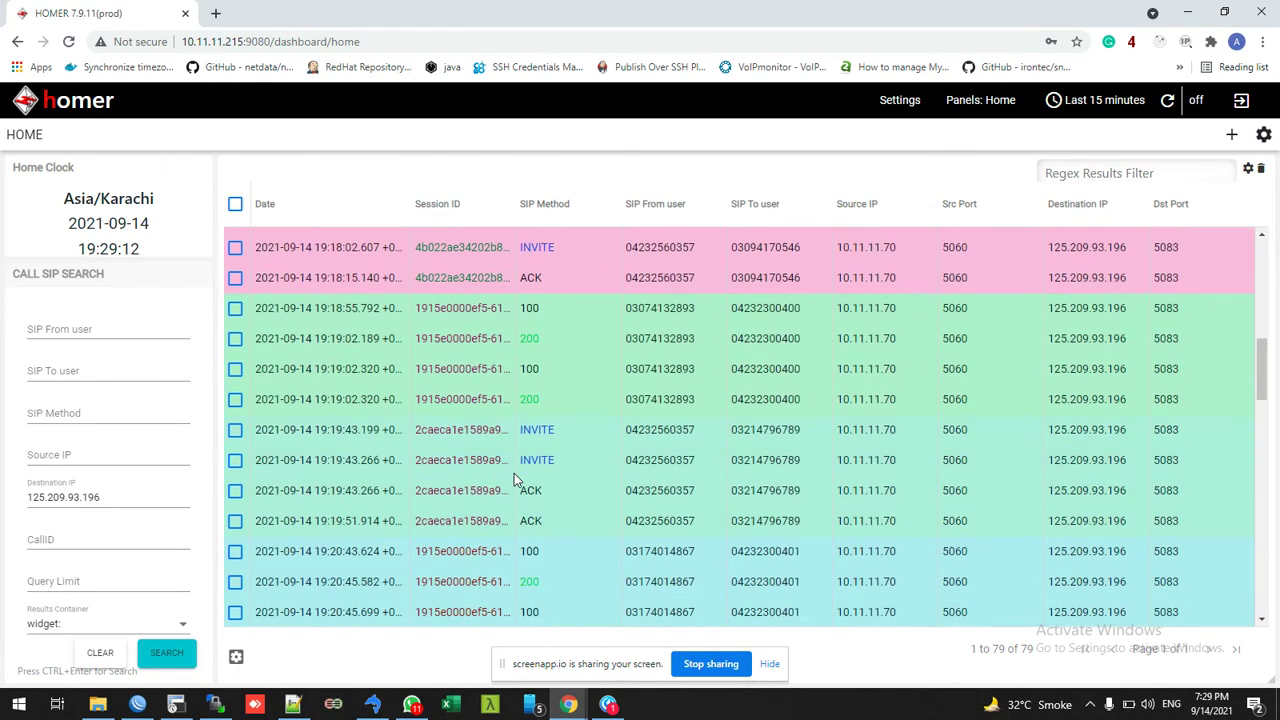
scroll(514, 473, "down", 4)
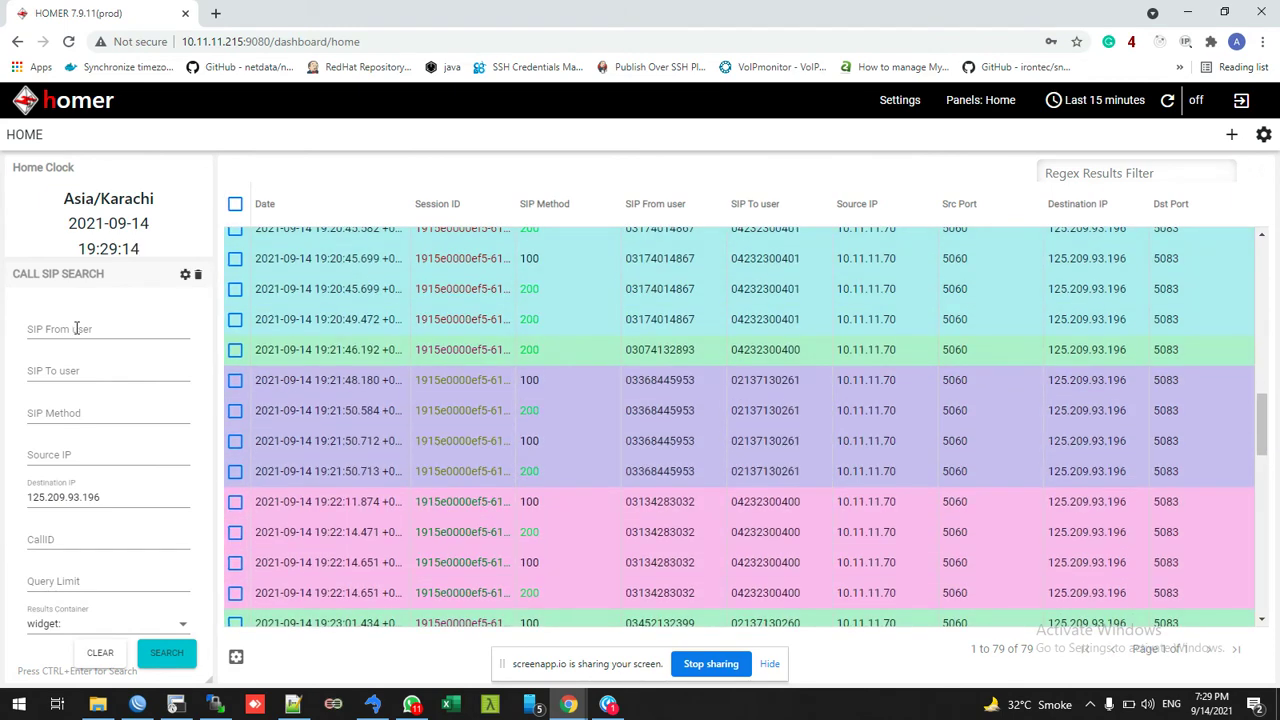
Set the SIP Method filter to 404 and search within the traffic to the current destination IP
left_click(78, 418)
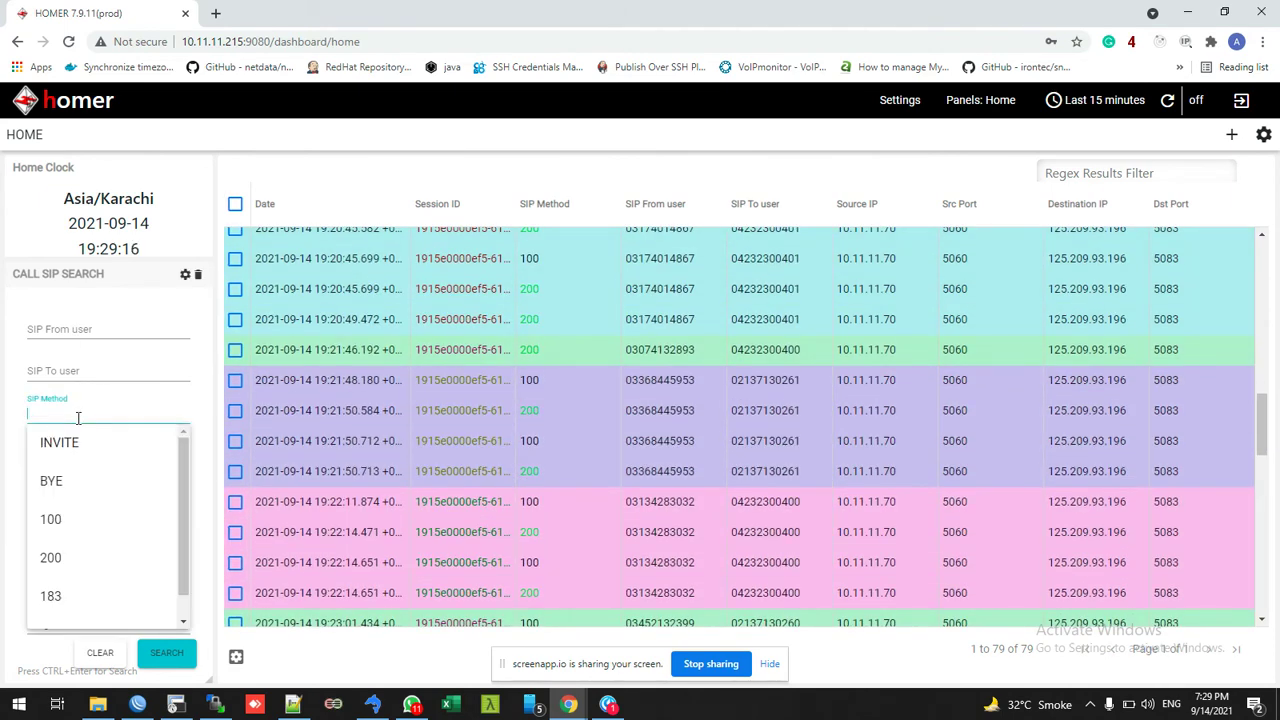
type("404")
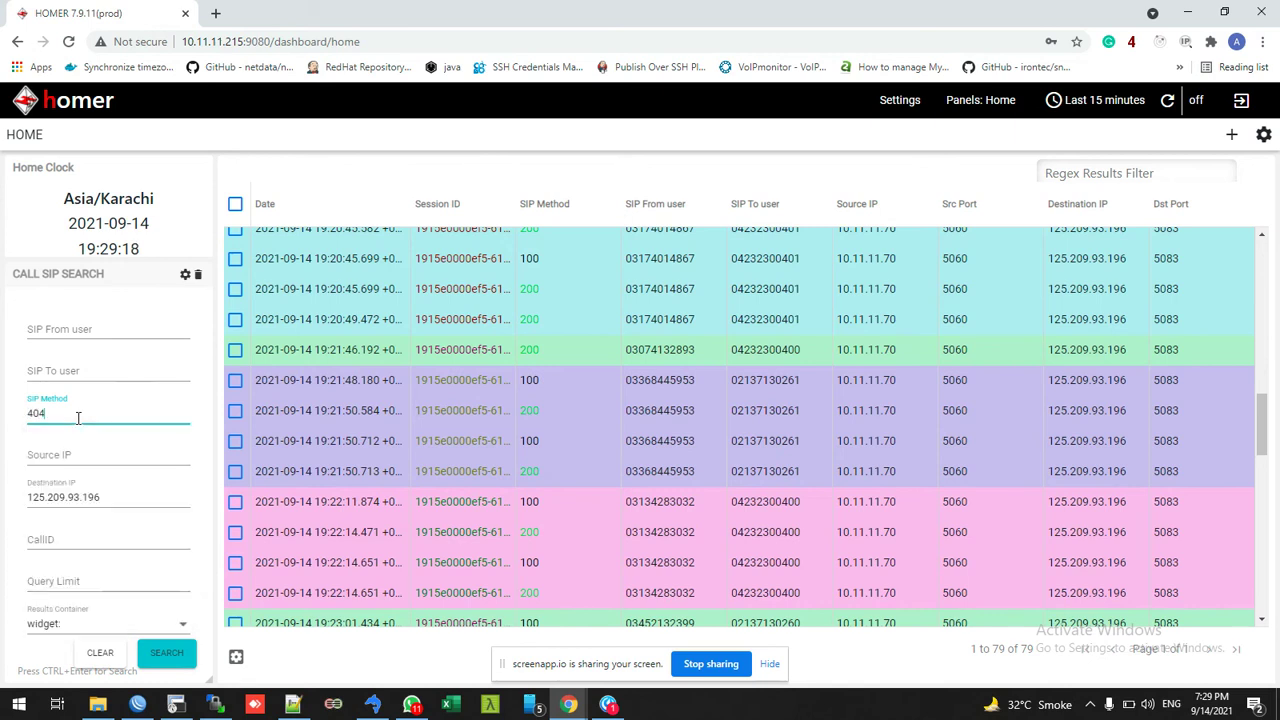
left_click(163, 654)
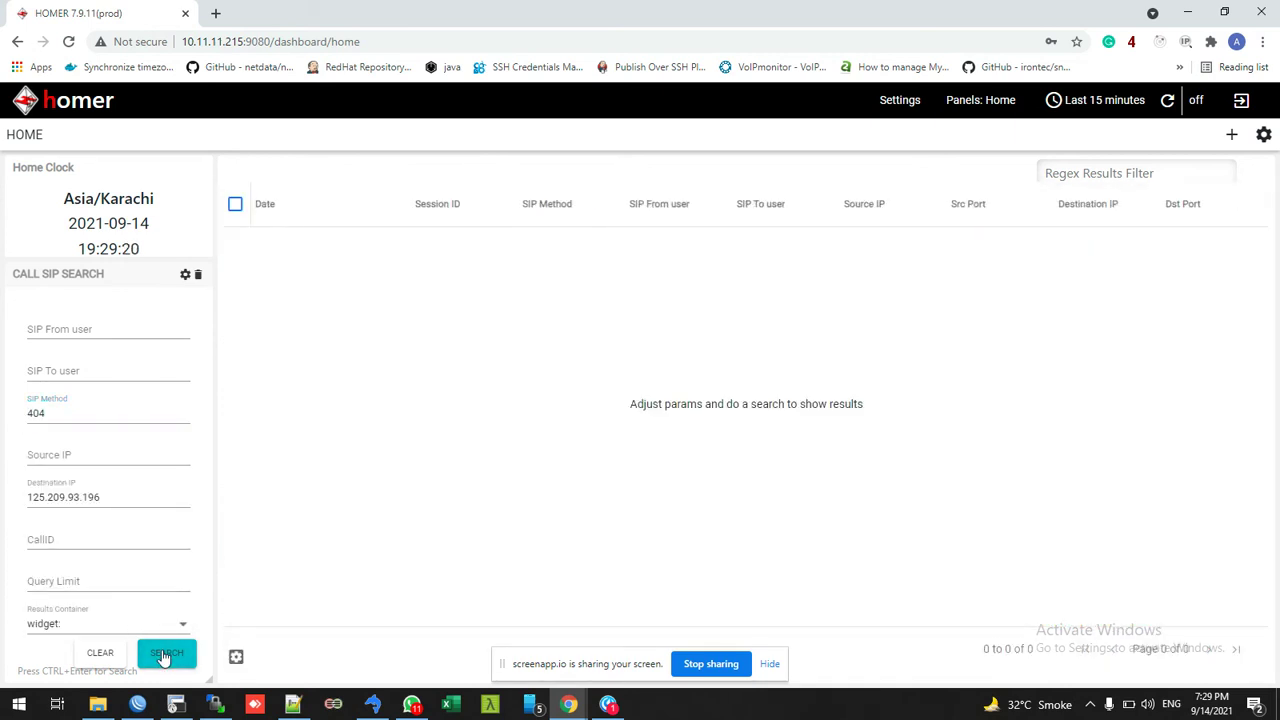
Change the SIP Method filter to 500 and run the search again
left_click(95, 414)
key("BackSpace")
key("BackSpace")
type("500")
left_click(160, 652)
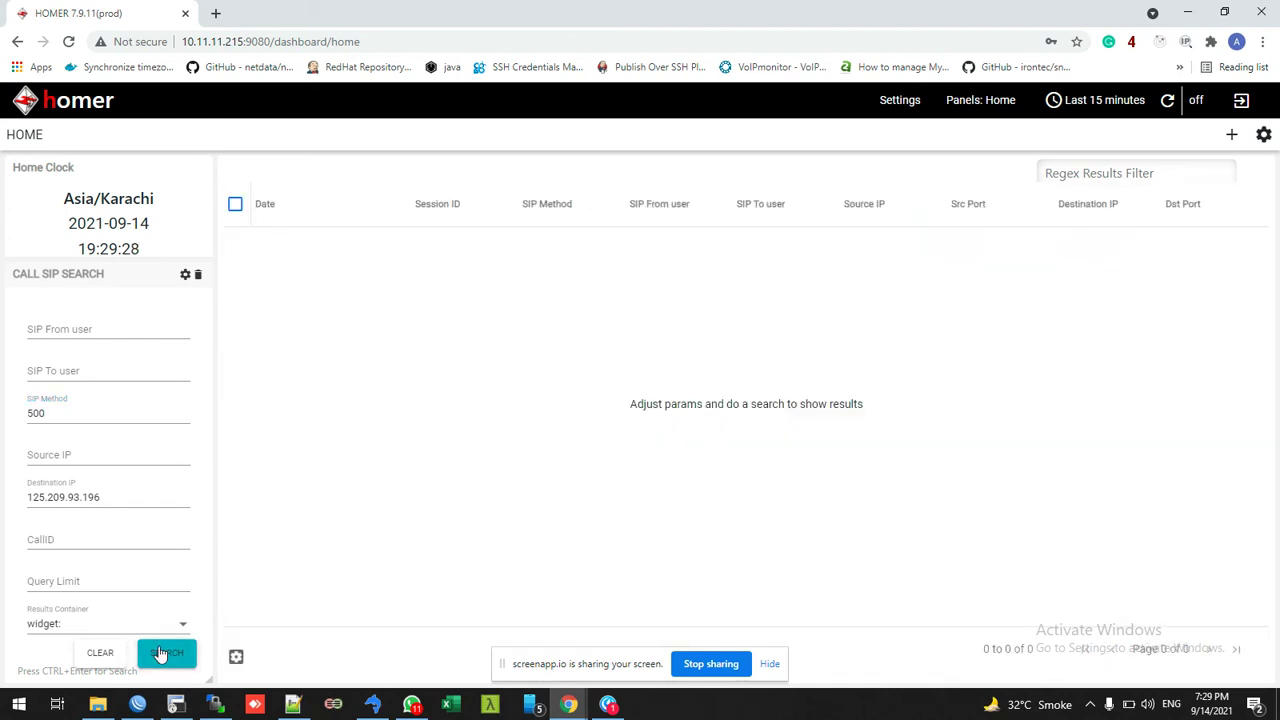
Change the SIP Method filter to the suggested value 200 and run the search for the same destination IP
double_click(86, 418)
key("BackSpace")
type("200")
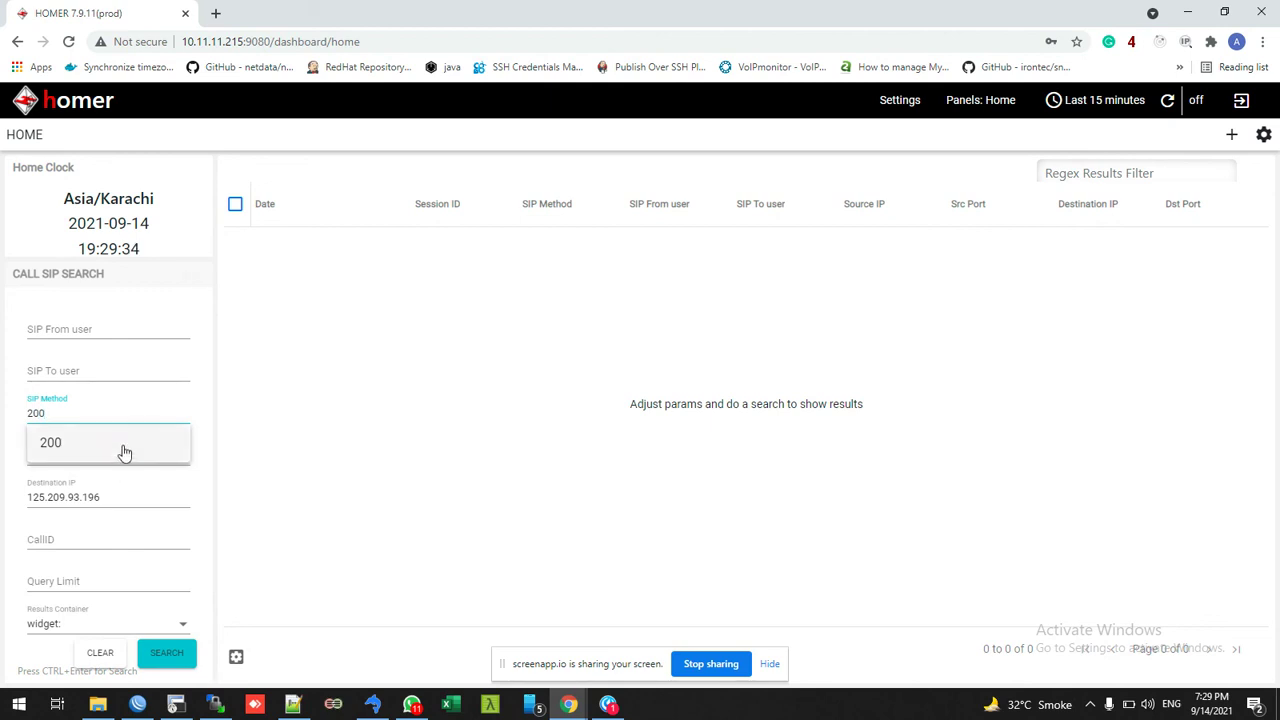
left_click(123, 447)
left_click(167, 655)
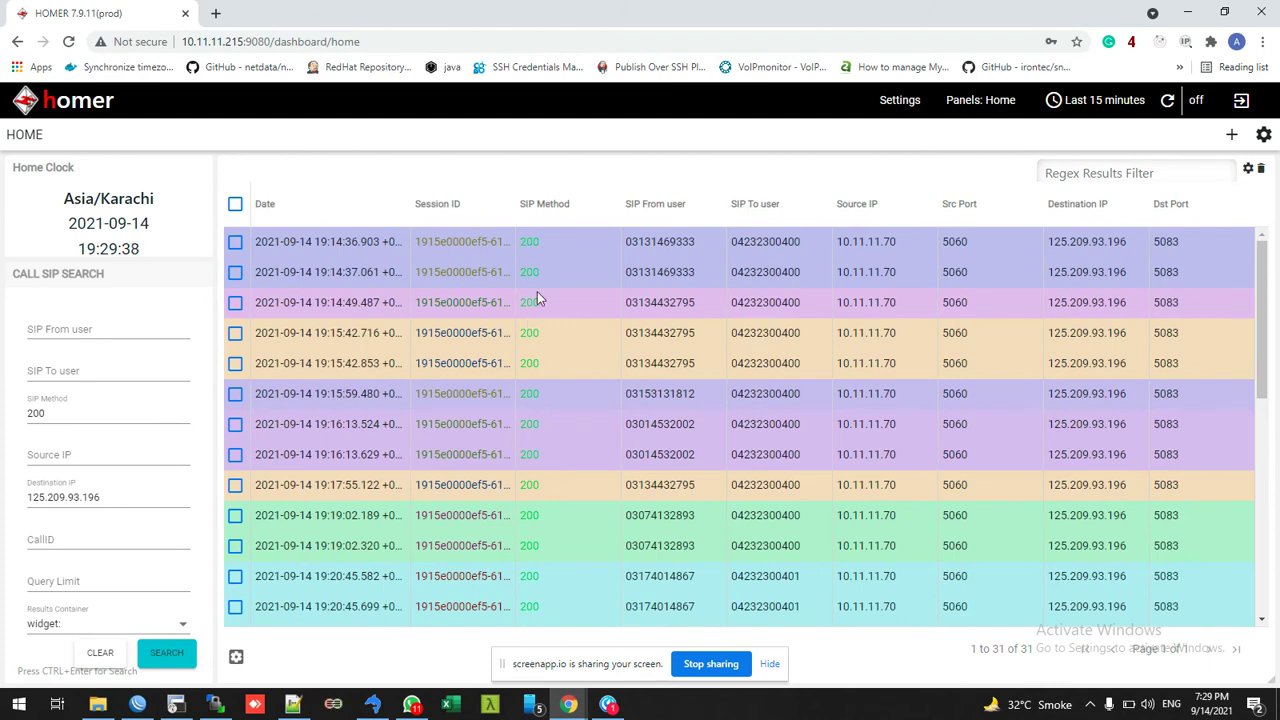
Open the call flow of the second result row, review its messages from the first INVITE to the last, and close the flow window
left_click(463, 277)
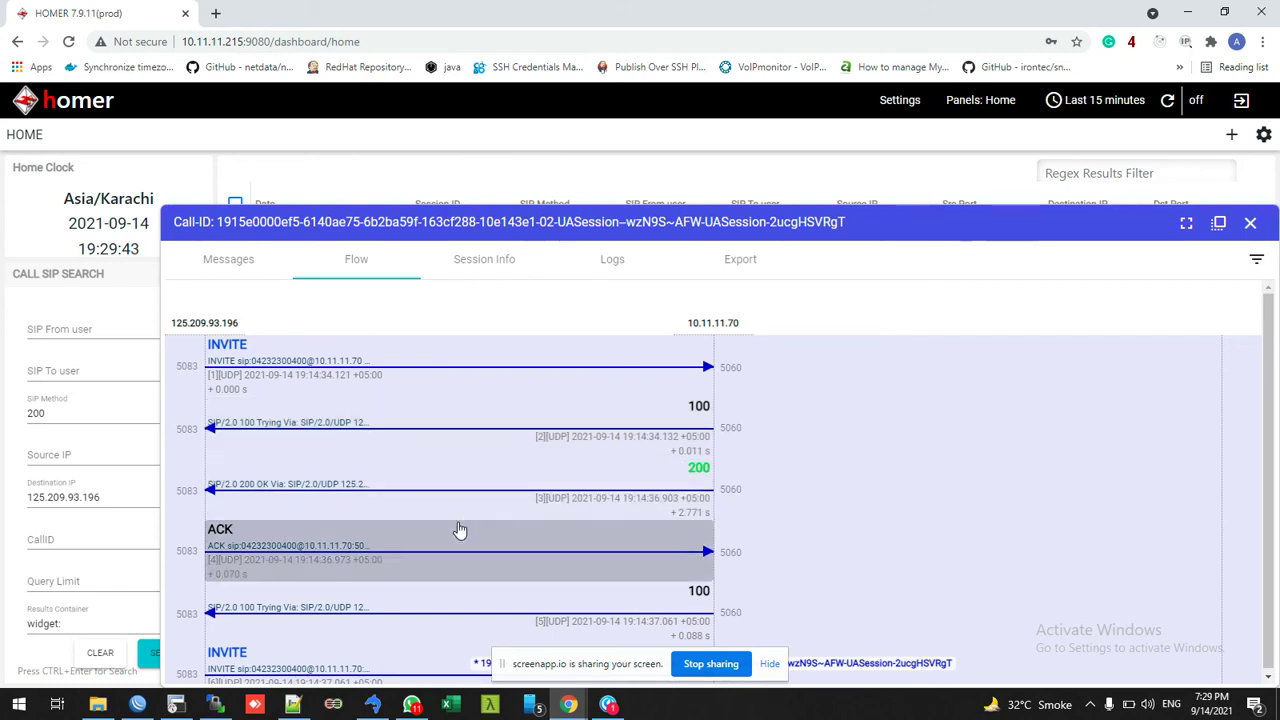
scroll(459, 530, "down", 2)
scroll(459, 530, "down", 2)
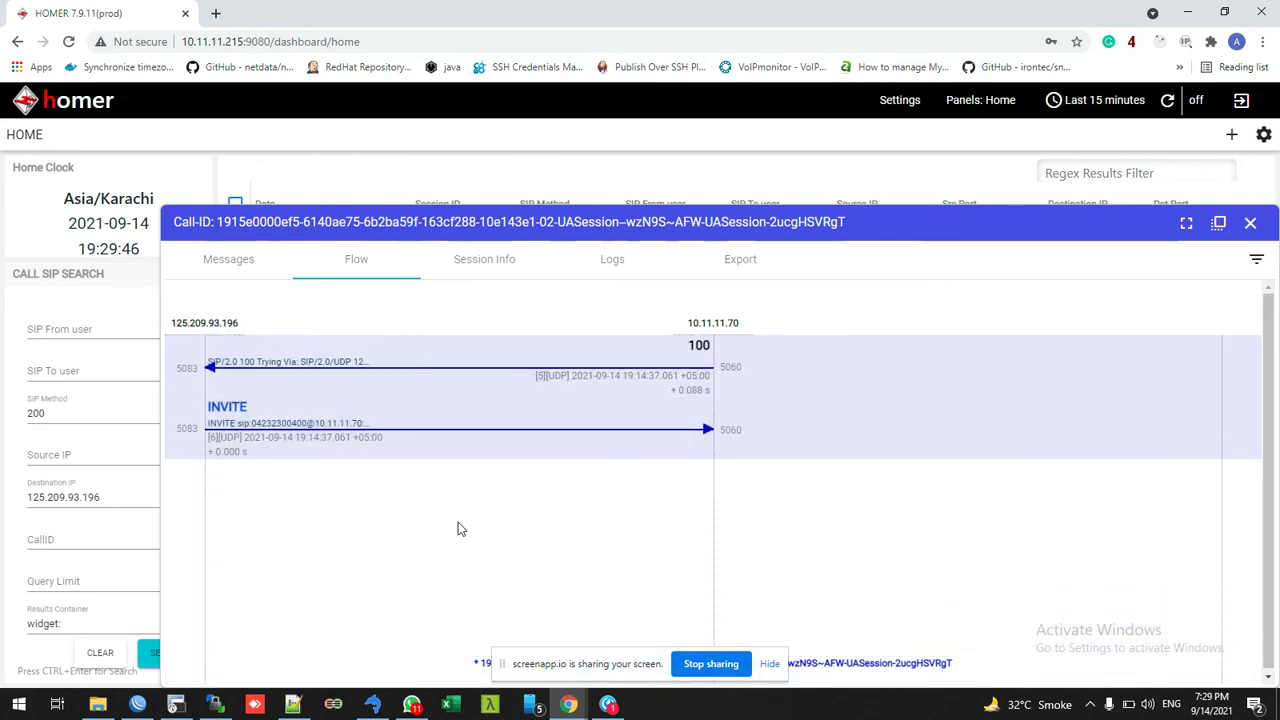
scroll(458, 528, "up", 2)
scroll(458, 528, "up", 2)
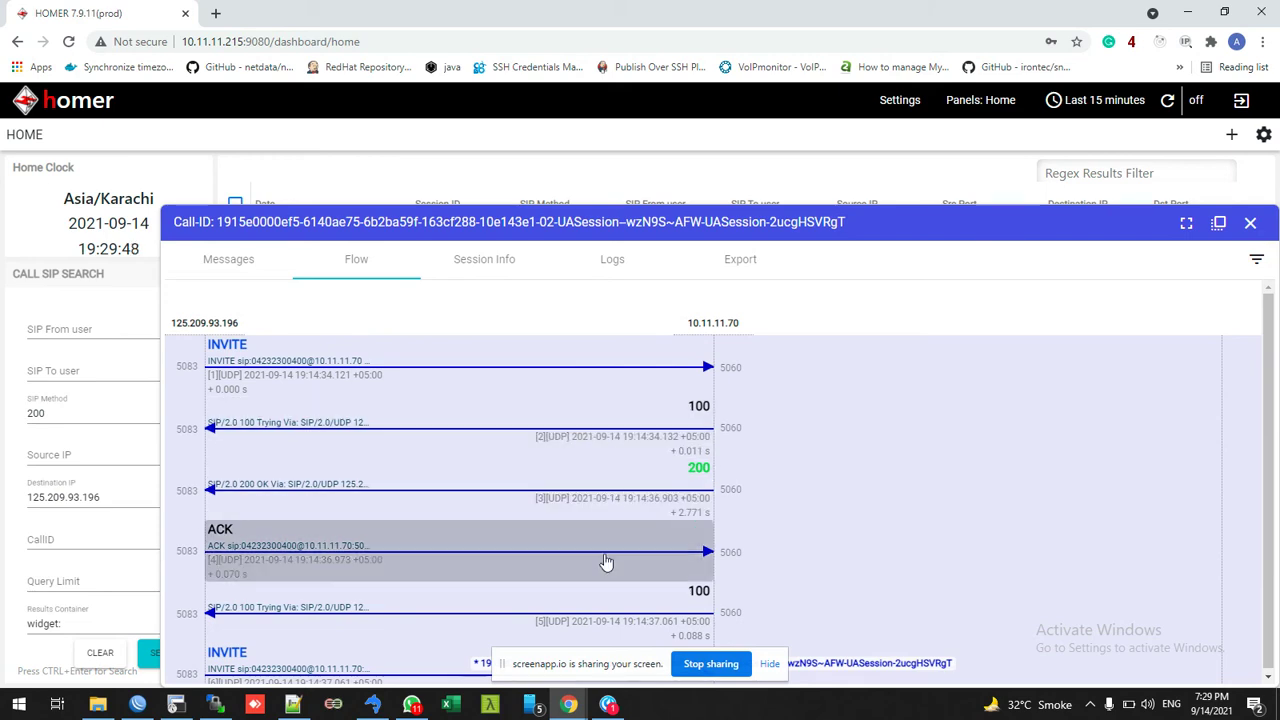
left_click(1250, 222)
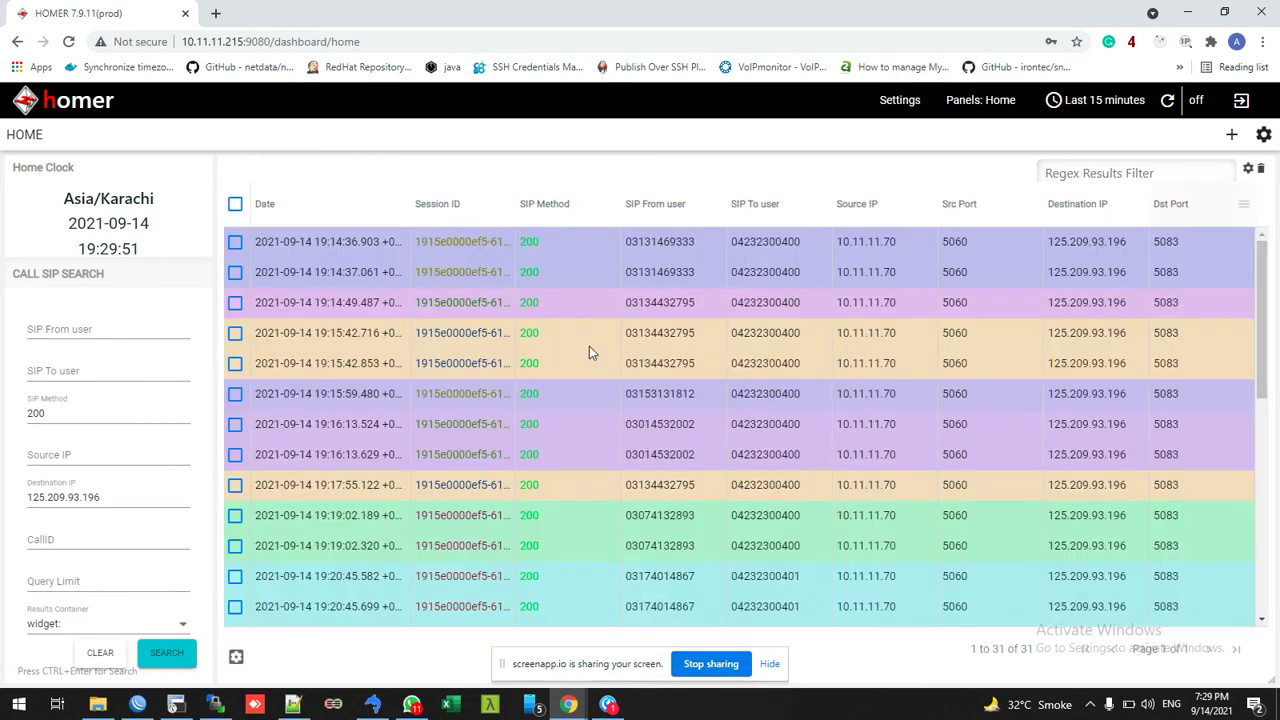
Clear the SIP Method filter and dismiss its list of suggested values
left_click(71, 426)
key("BackSpace")
key("BackSpace")
key("BackSpace")
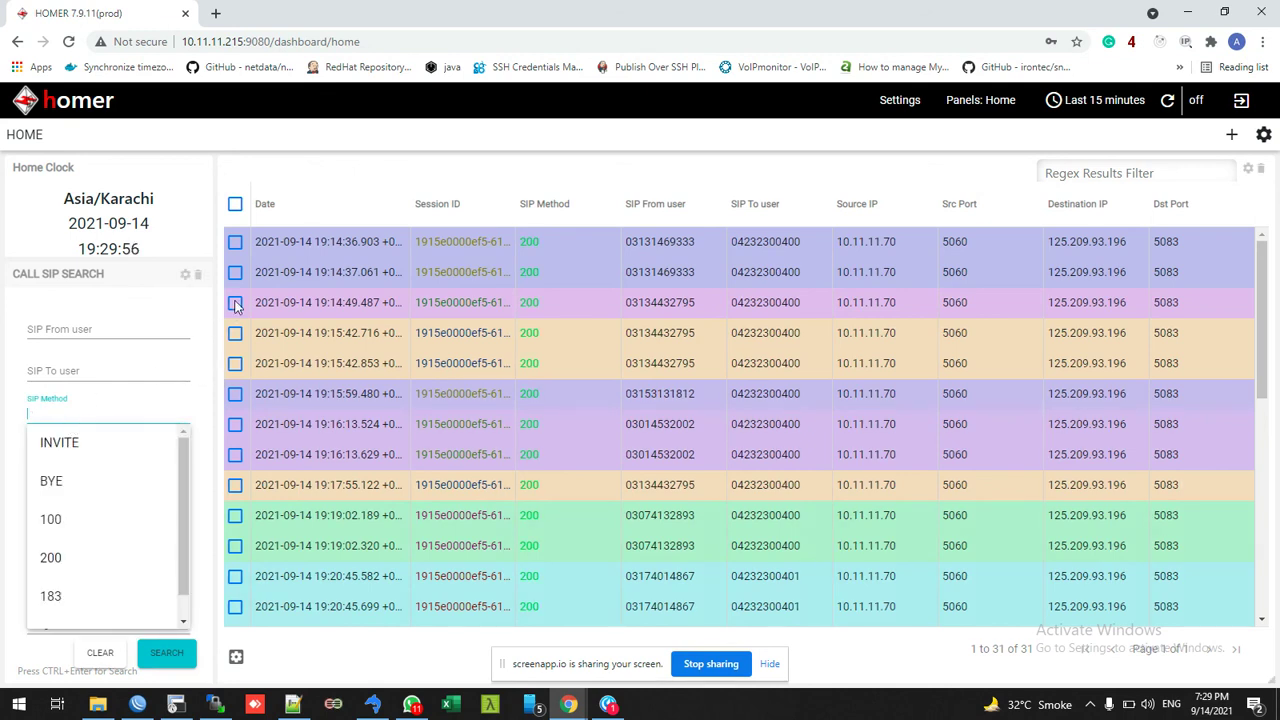
left_click(323, 168)
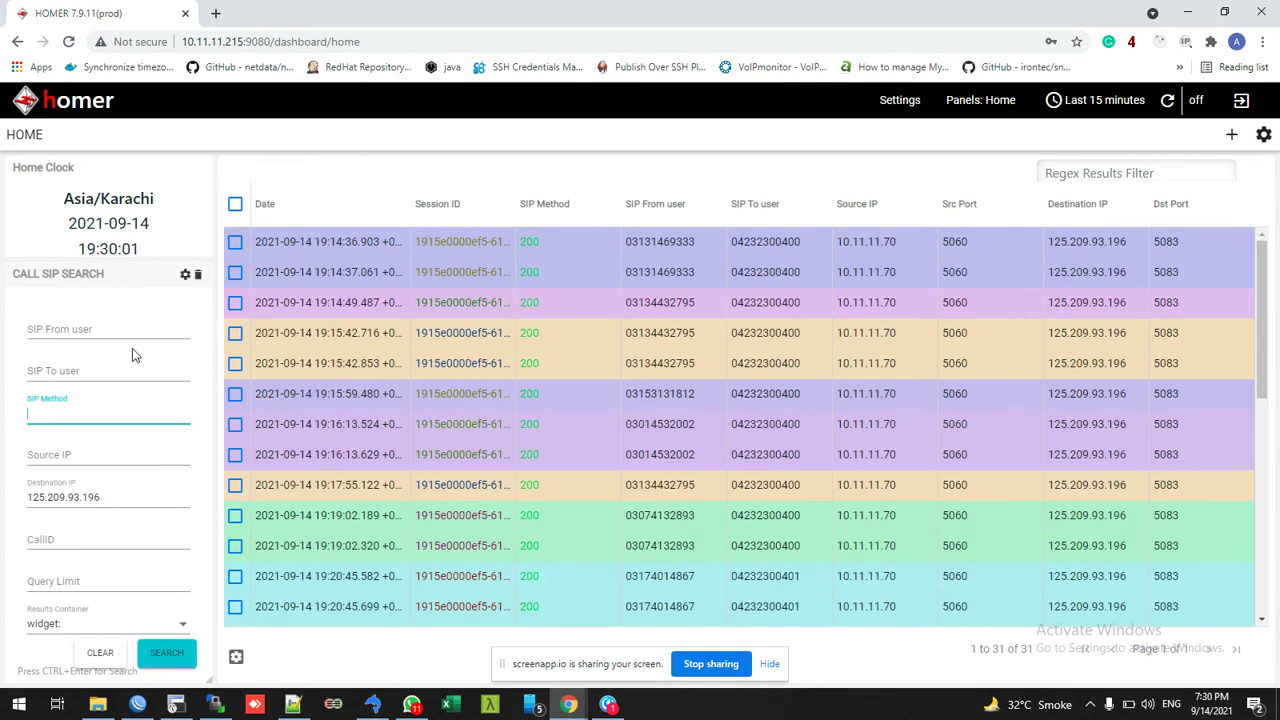
Open the Call SIP Search panel's settings and look through its inactive and active search fields
left_click(185, 273)
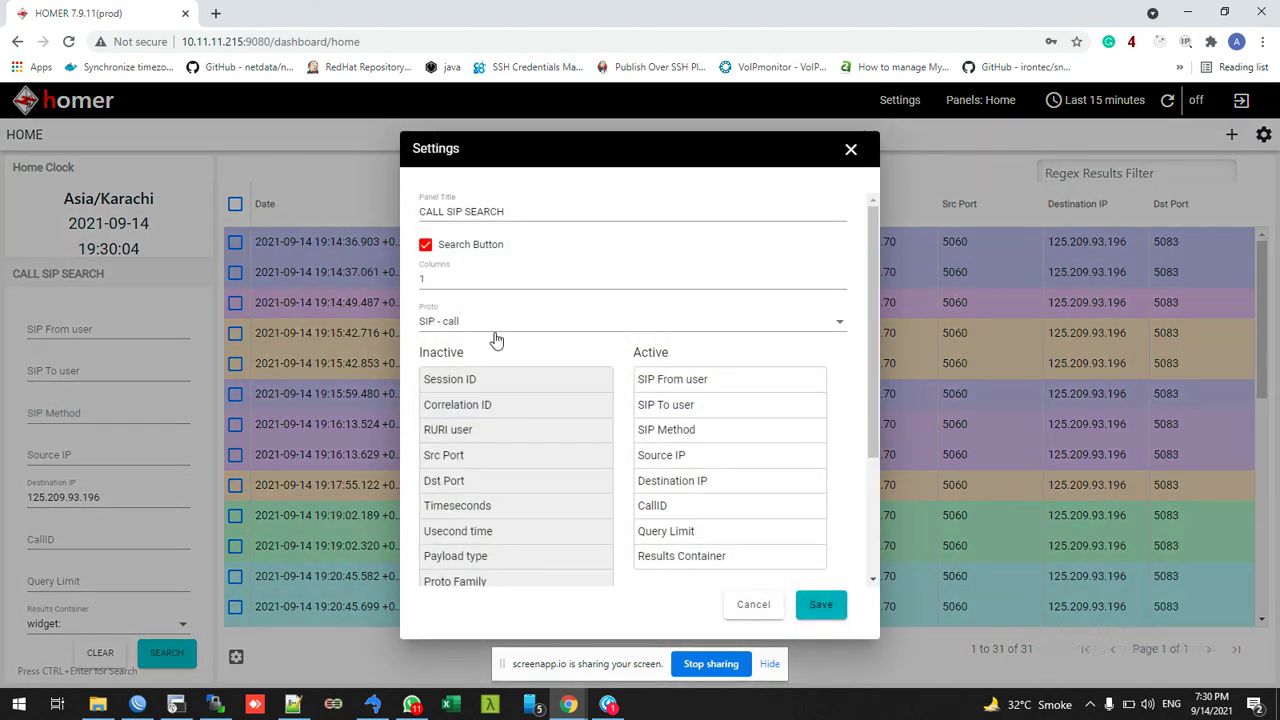
scroll(516, 485, "down", 3)
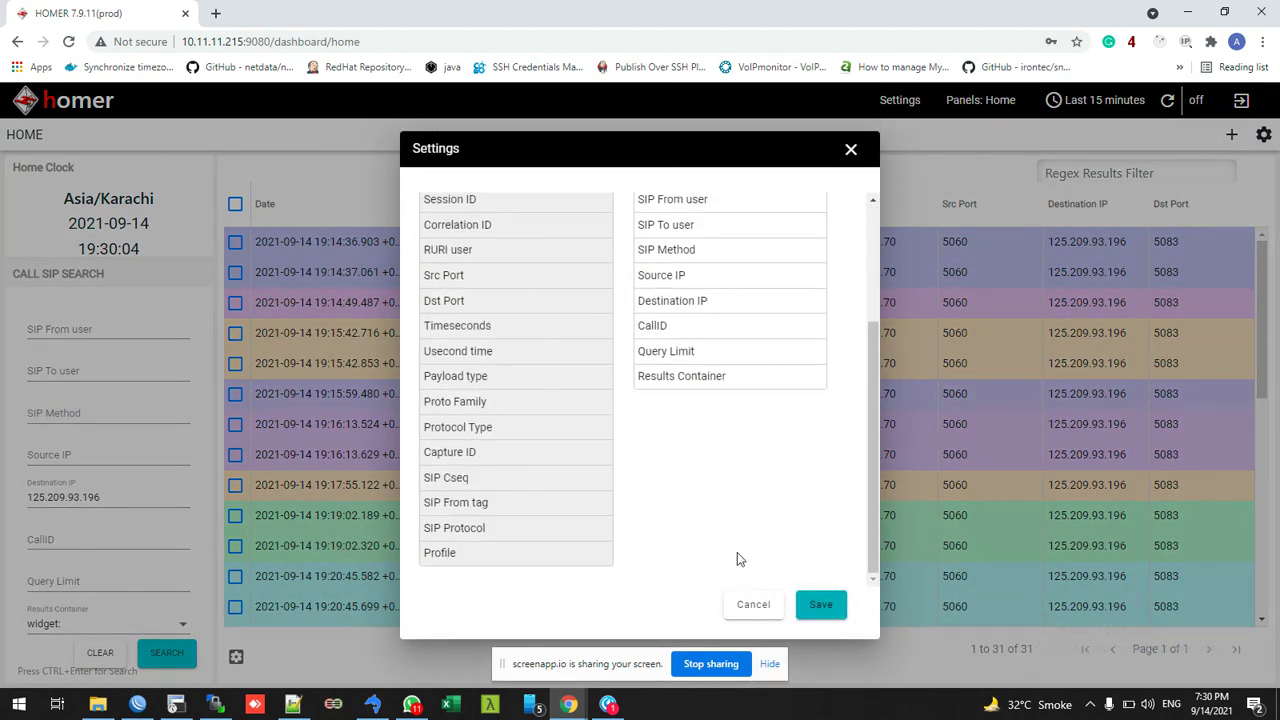